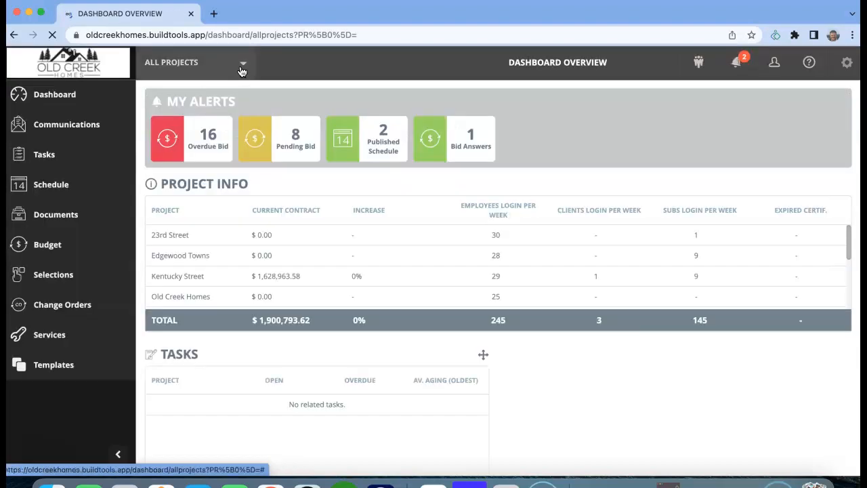
# Step: Switch from all projects to the In Design project Kentucky Street
pyautogui.click(242, 61)
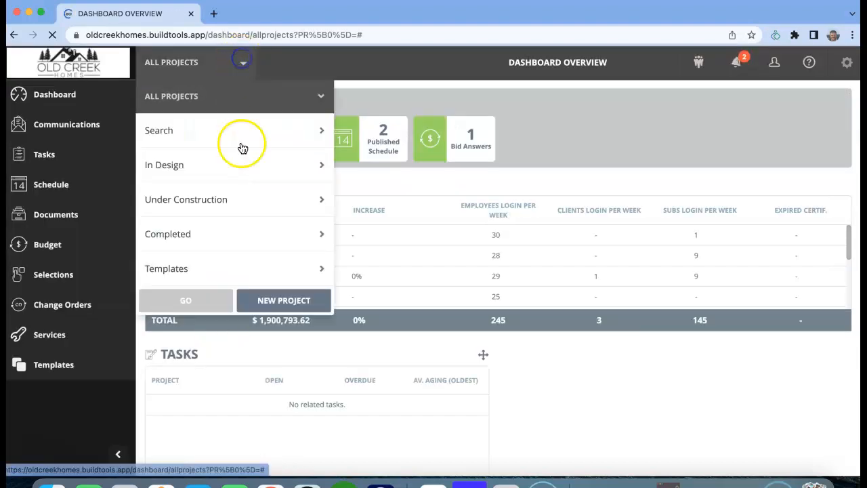
pyautogui.click(237, 163)
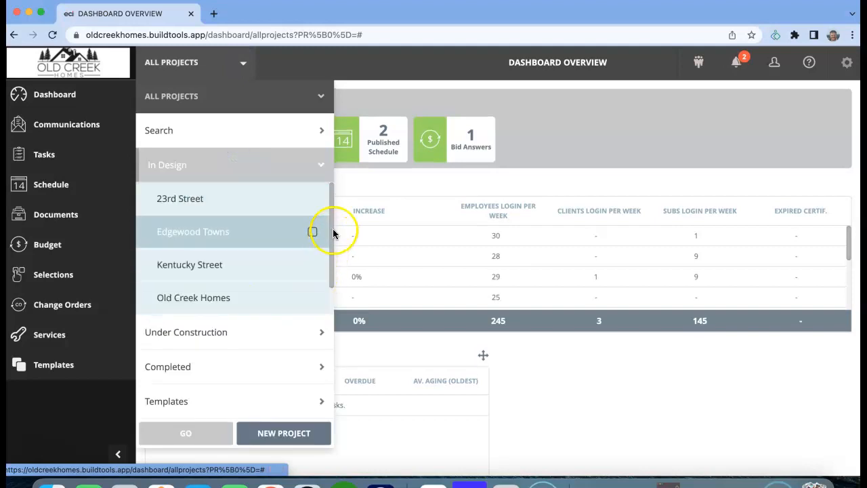
pyautogui.moveTo(333, 233); pyautogui.dragTo(329, 260)
pyautogui.scroll(-1, 283, 296)
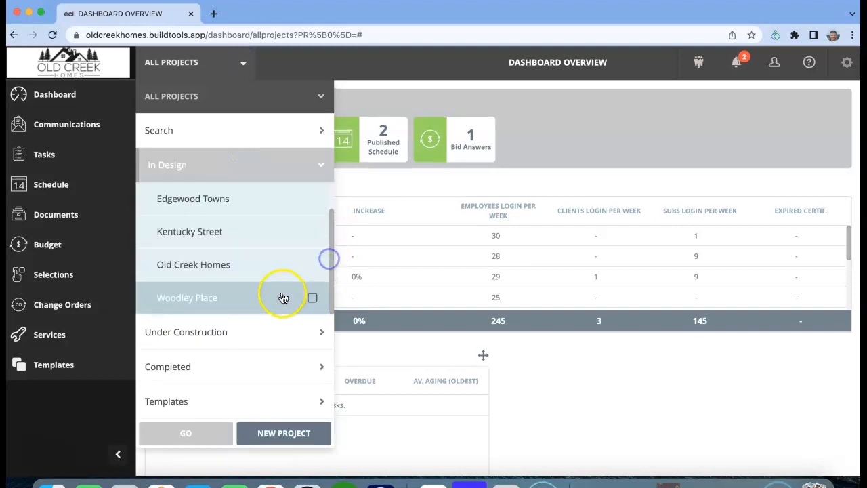
pyautogui.click(311, 232)
pyautogui.click(190, 434)
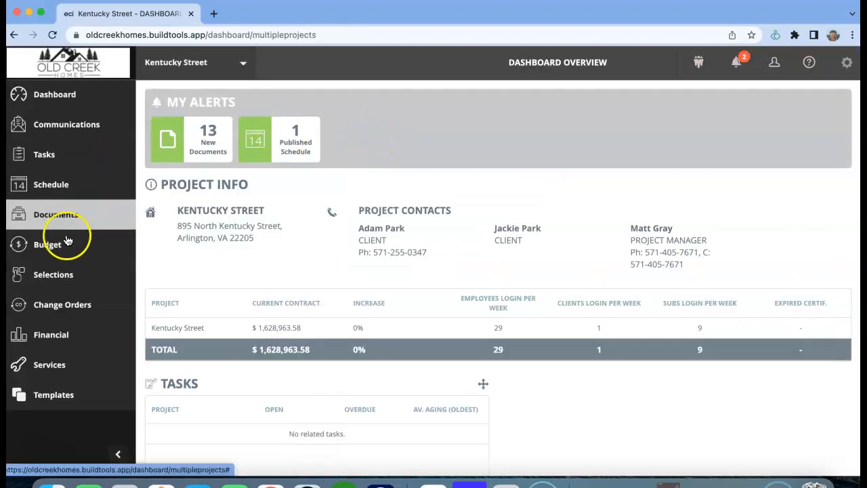
# Step: Open the project's bids list to review its existing bids
pyautogui.click(62, 243)
pyautogui.click(34, 428)
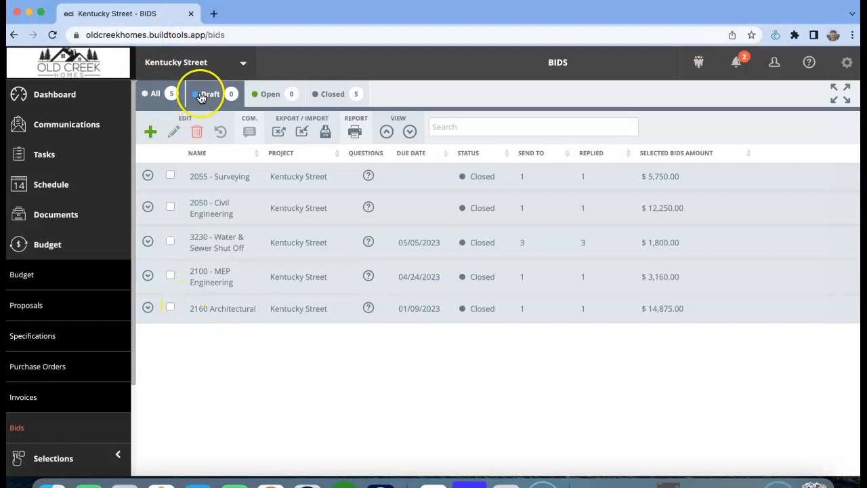
pyautogui.click(249, 35)
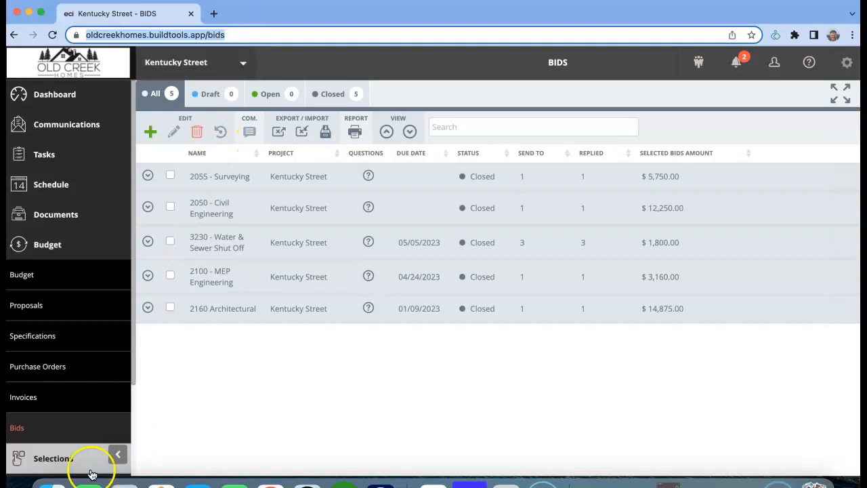
# Step: Open the bid templates list and check how many templates it contains
pyautogui.scroll(-3, 126, 278)
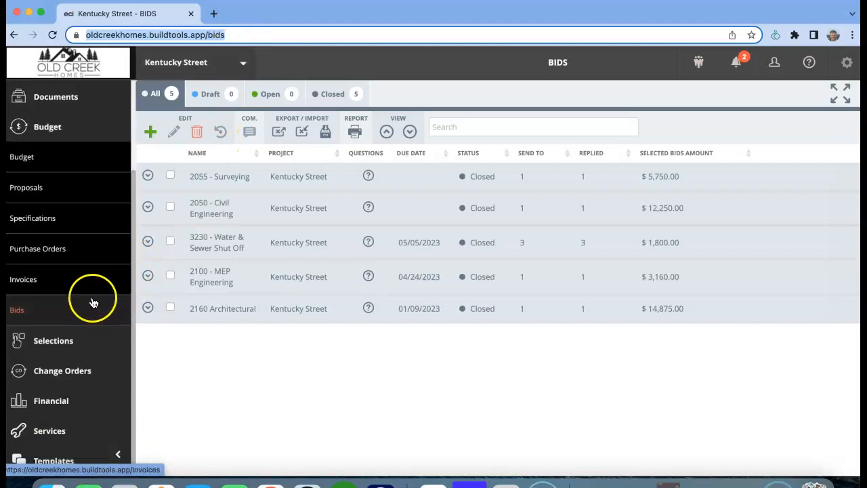
pyautogui.click(73, 467)
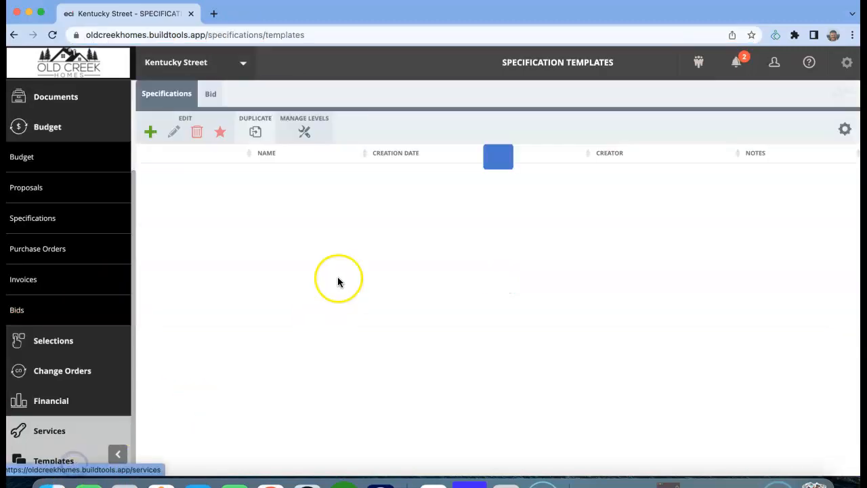
pyautogui.click(213, 94)
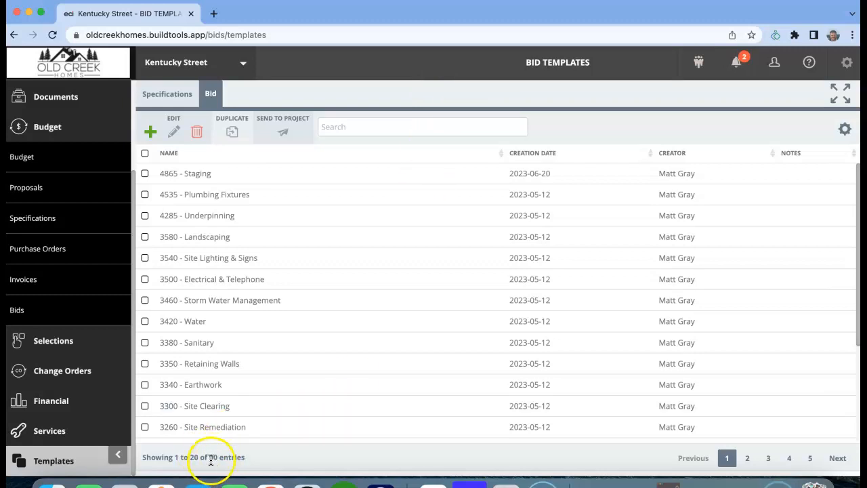
pyautogui.moveTo(209, 458); pyautogui.dragTo(252, 461)
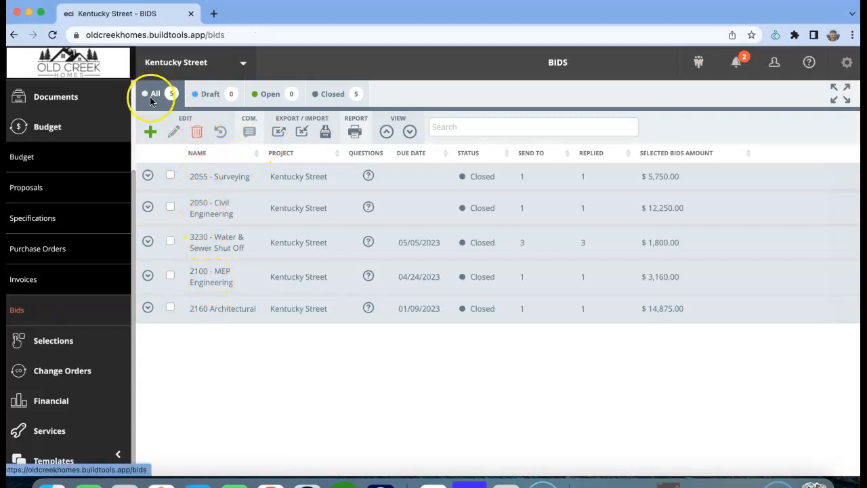
# Step: Return to the bid templates list and sort it by name in ascending order
pyautogui.click(846, 66)
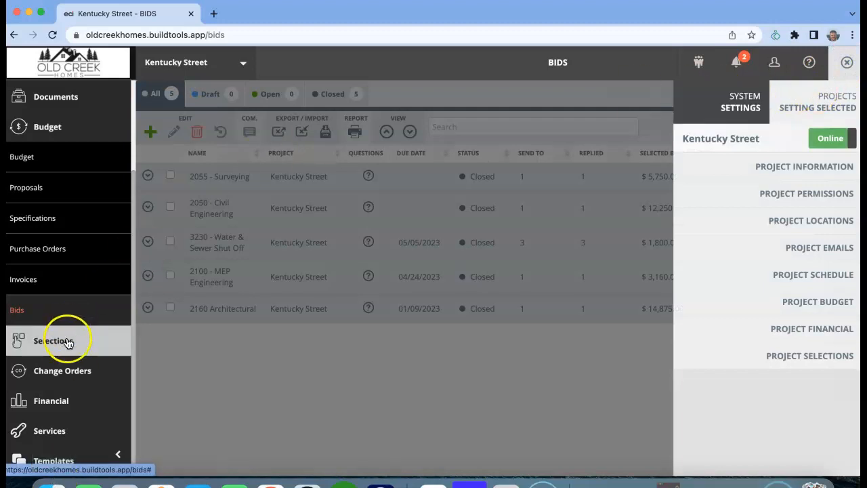
pyautogui.click(846, 63)
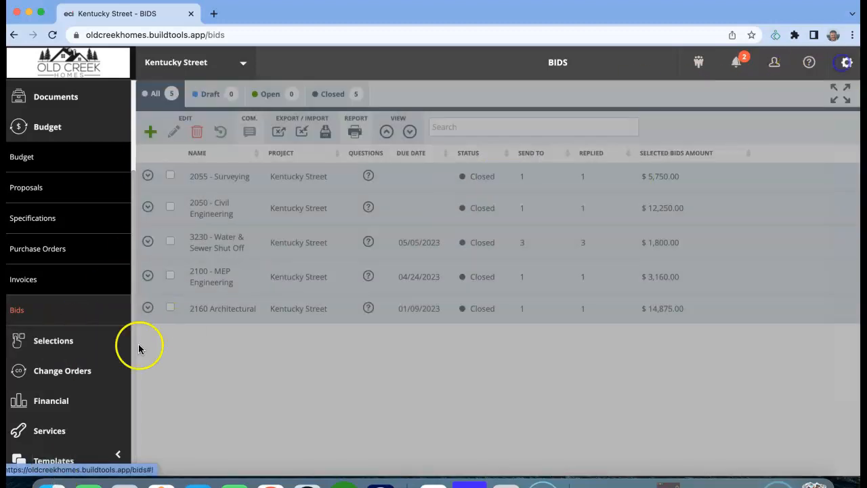
pyautogui.click(75, 461)
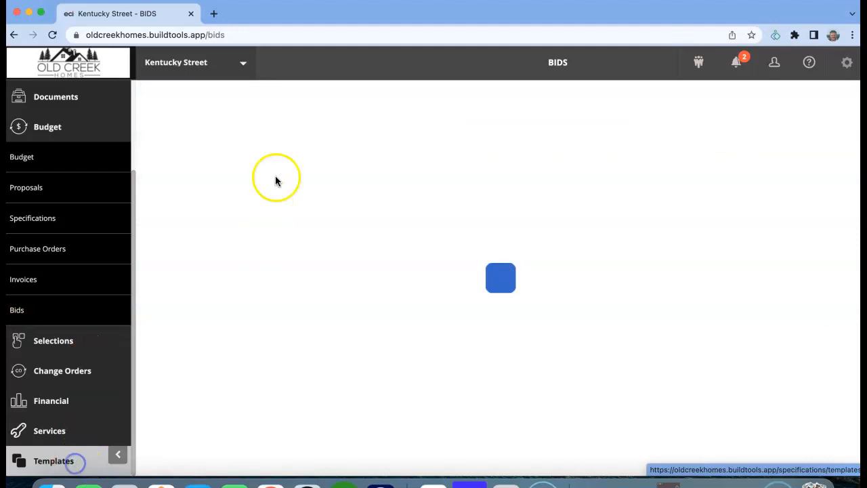
pyautogui.click(211, 95)
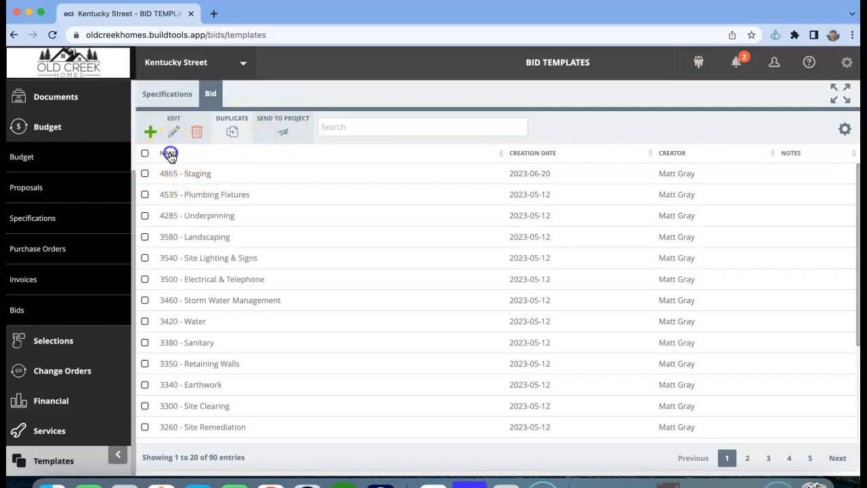
pyautogui.click(170, 155)
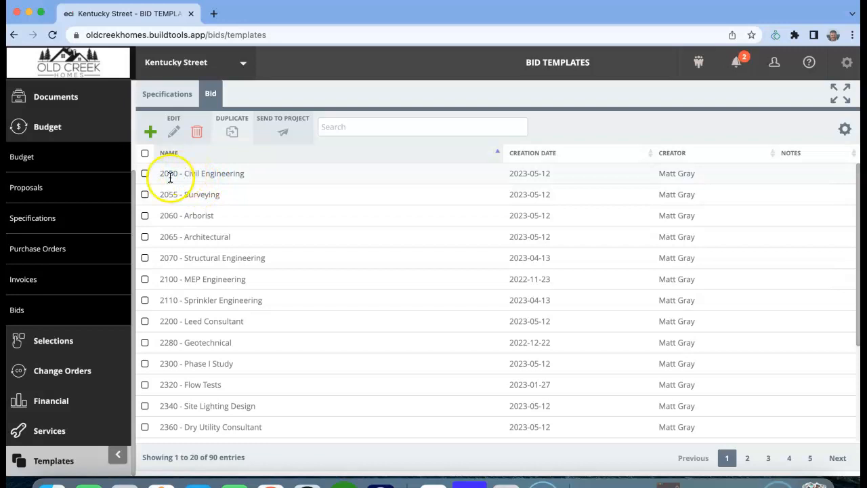
# Step: Select all bid templates on page 1 and send them to the Kentucky Street project
pyautogui.click(145, 155)
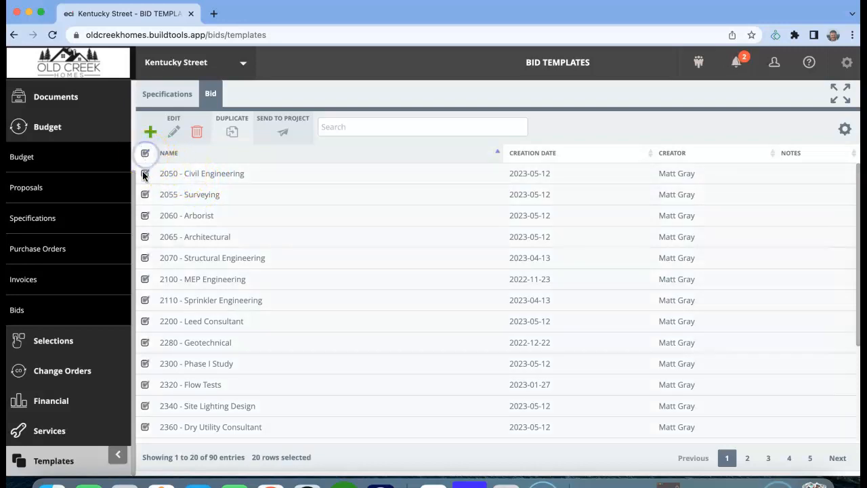
pyautogui.click(289, 133)
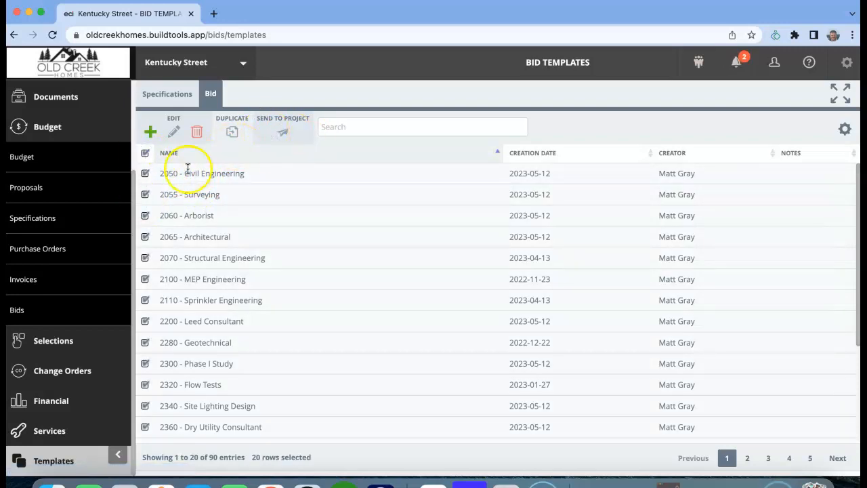
pyautogui.click(145, 173)
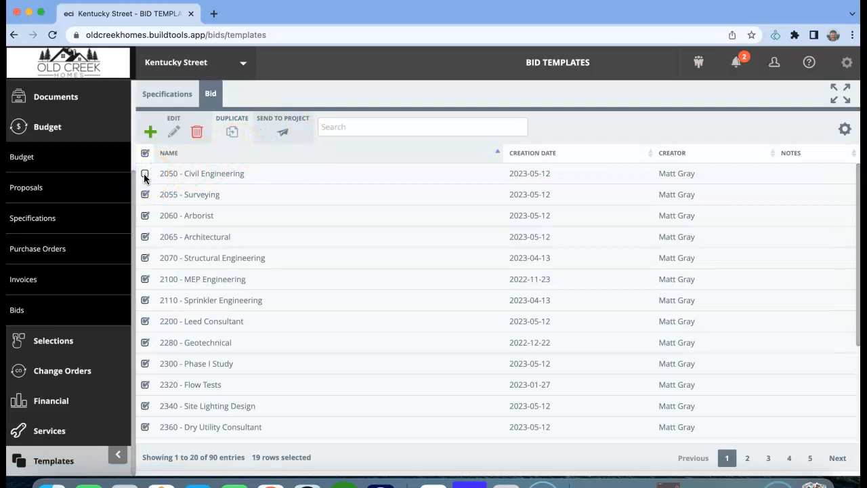
pyautogui.click(144, 174)
pyautogui.click(280, 133)
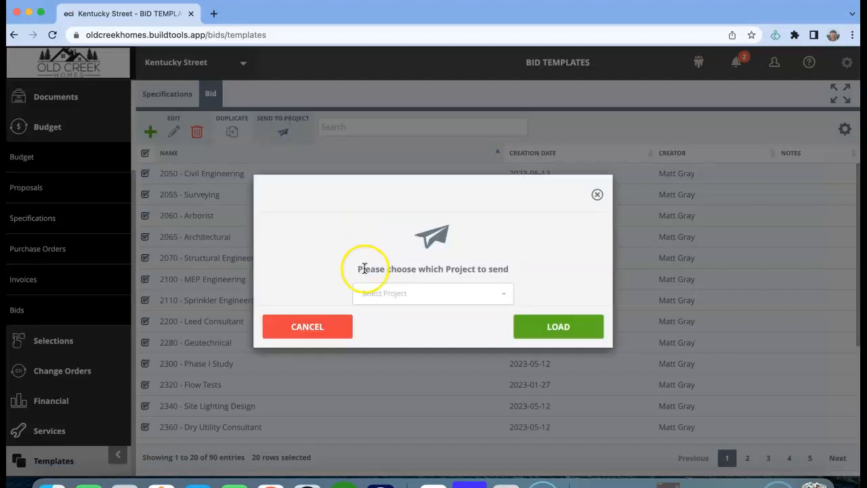
pyautogui.click(381, 292)
pyautogui.click(398, 189)
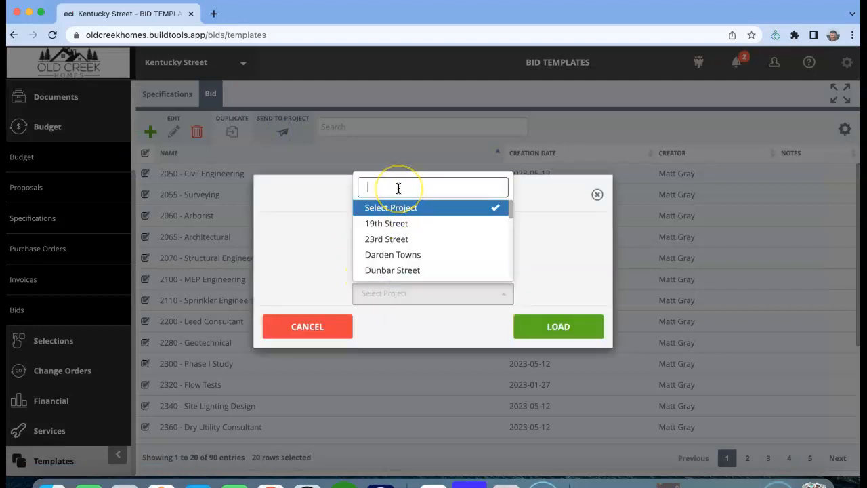
pyautogui.write('ken')
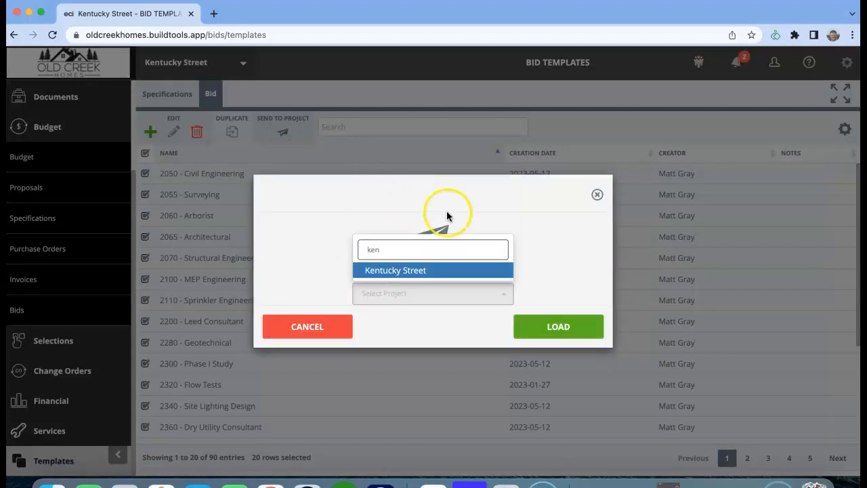
pyautogui.click(500, 271)
pyautogui.click(560, 327)
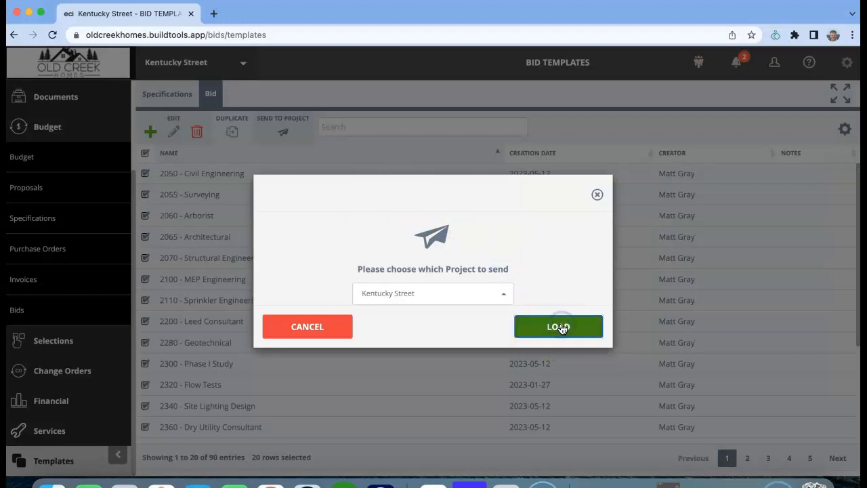
pyautogui.click(561, 317)
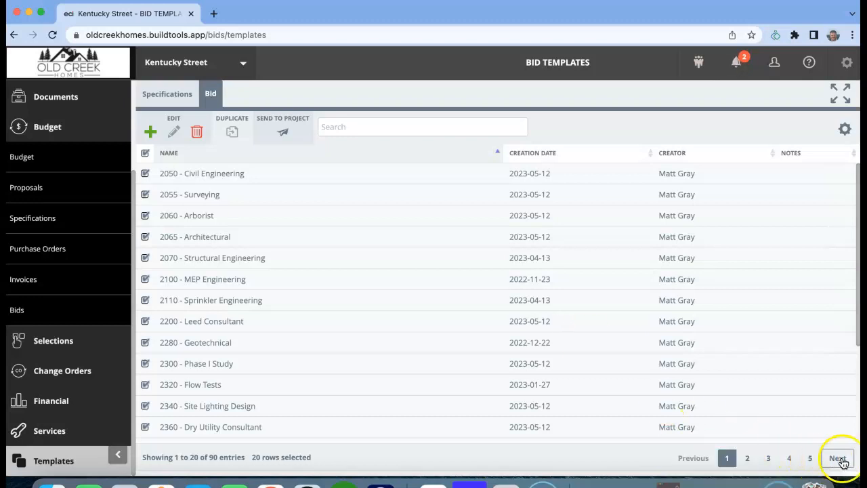
# Step: Clear the page 1 selection and send all bid templates on page 2 to the Kentucky Street project
pyautogui.click(145, 153)
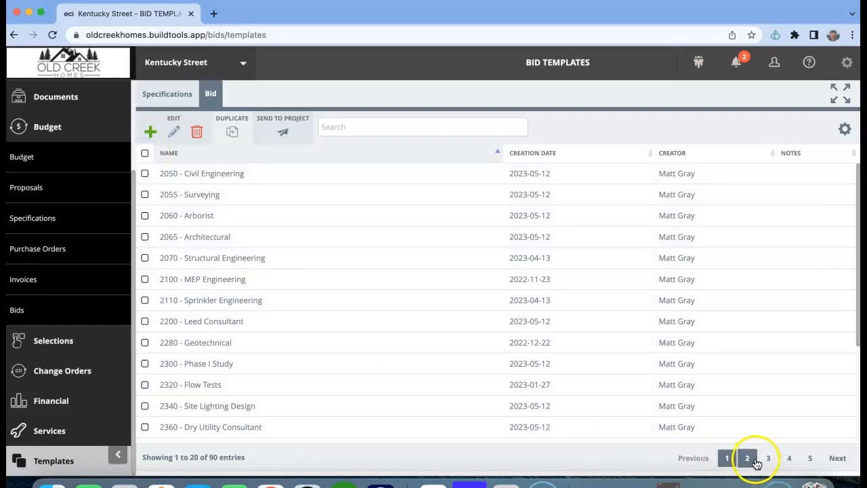
pyautogui.click(748, 459)
pyautogui.click(145, 153)
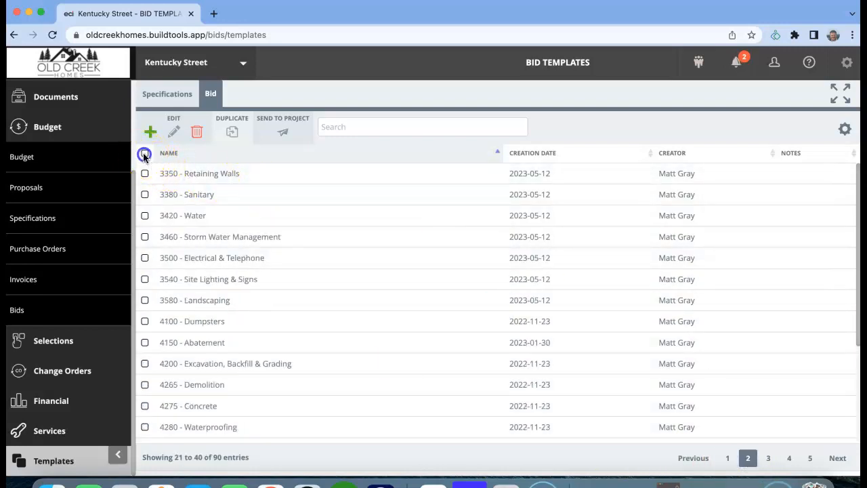
pyautogui.click(144, 174)
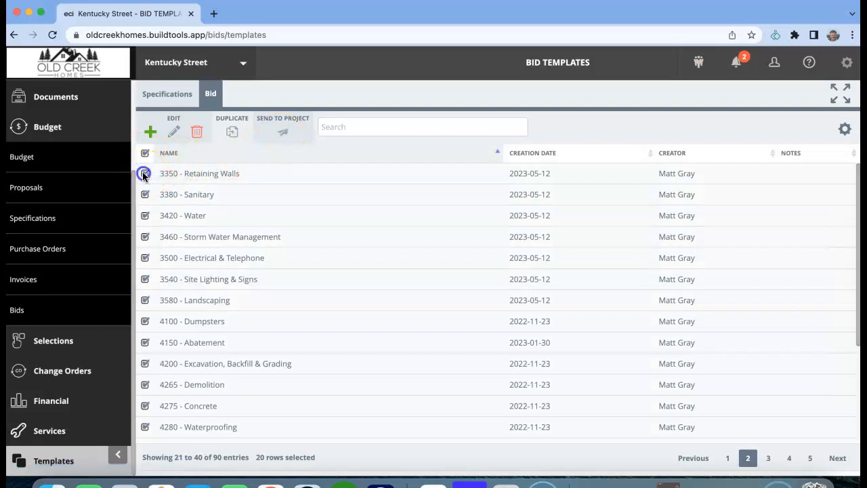
pyautogui.click(145, 174)
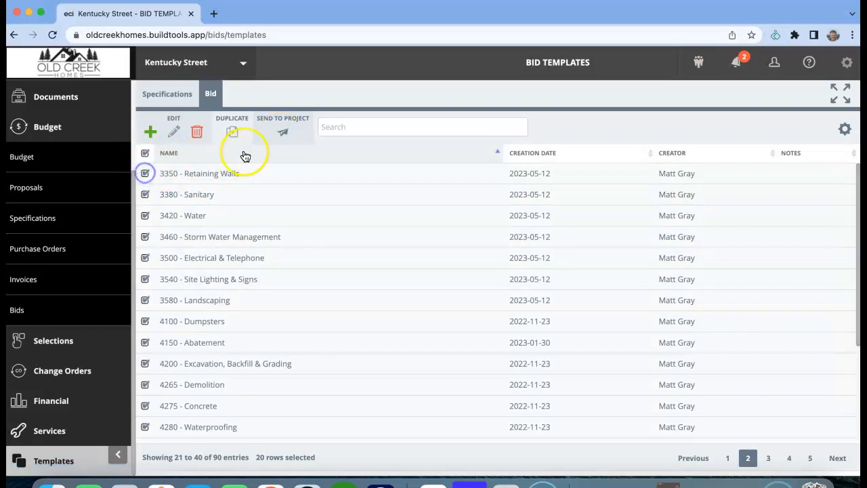
pyautogui.click(282, 133)
pyautogui.click(388, 293)
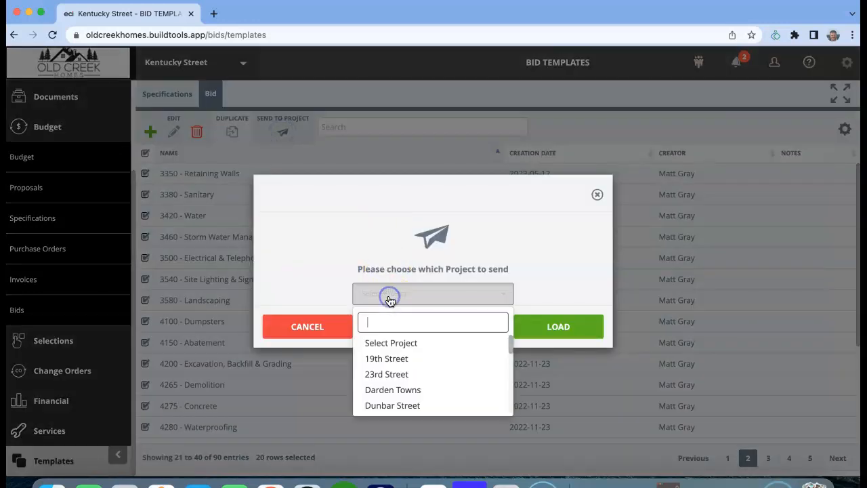
pyautogui.write('ken')
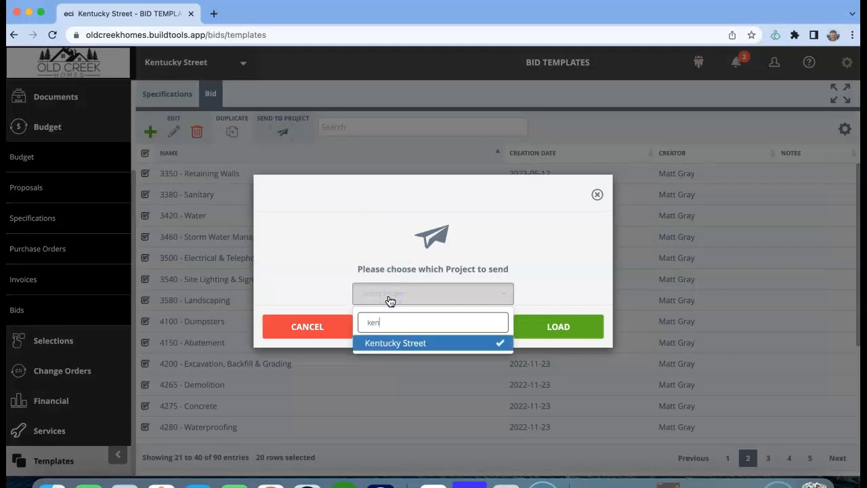
pyautogui.click(402, 343)
pyautogui.click(544, 263)
pyautogui.click(543, 332)
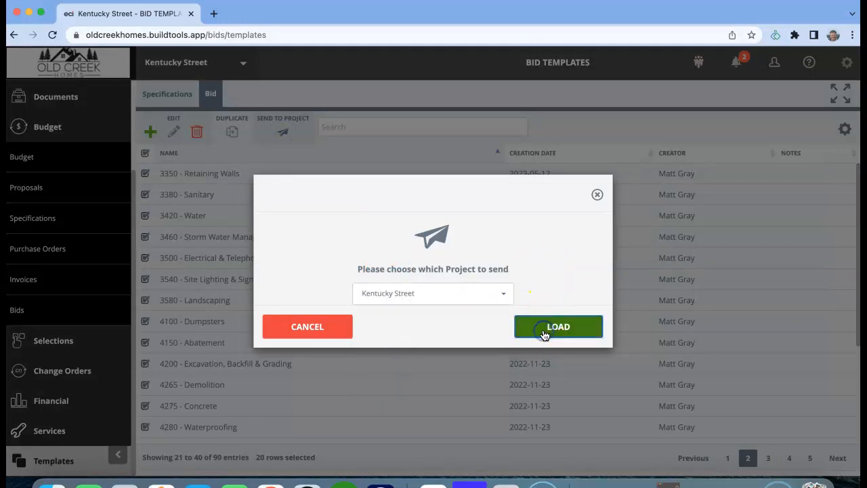
pyautogui.click(543, 330)
pyautogui.click(489, 327)
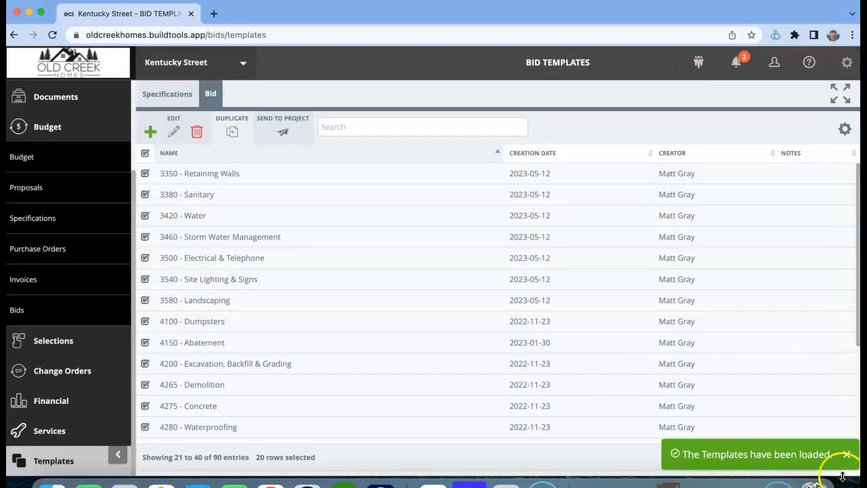
pyautogui.click(847, 455)
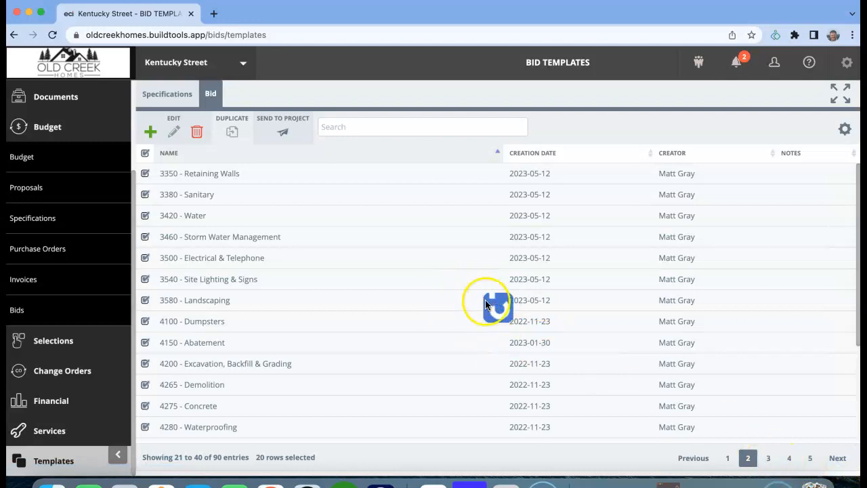
# Step: Try to send all bid templates on page 3 to the Kentucky Street project, closing the send dialog at the end
pyautogui.click(144, 156)
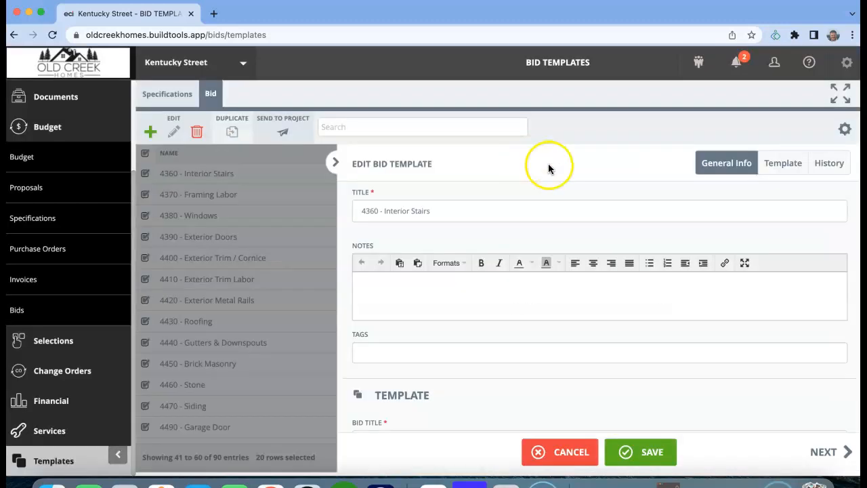
pyautogui.click(334, 162)
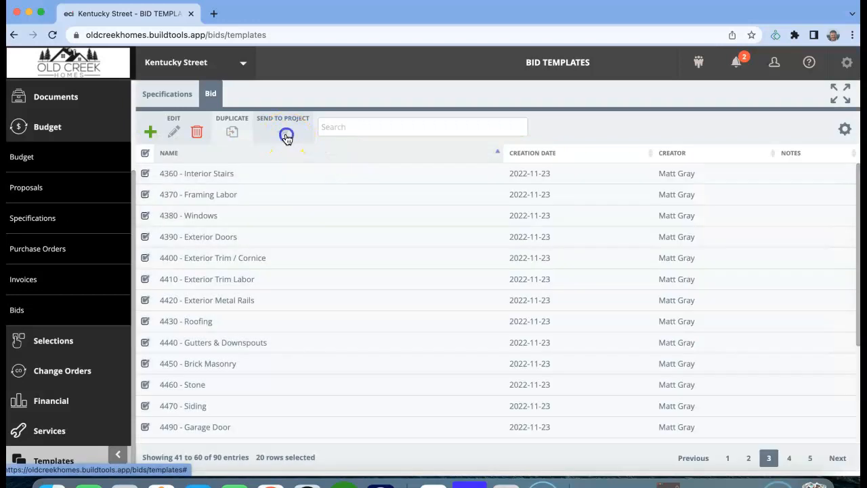
pyautogui.click(287, 136)
pyautogui.click(412, 294)
pyautogui.write('ken')
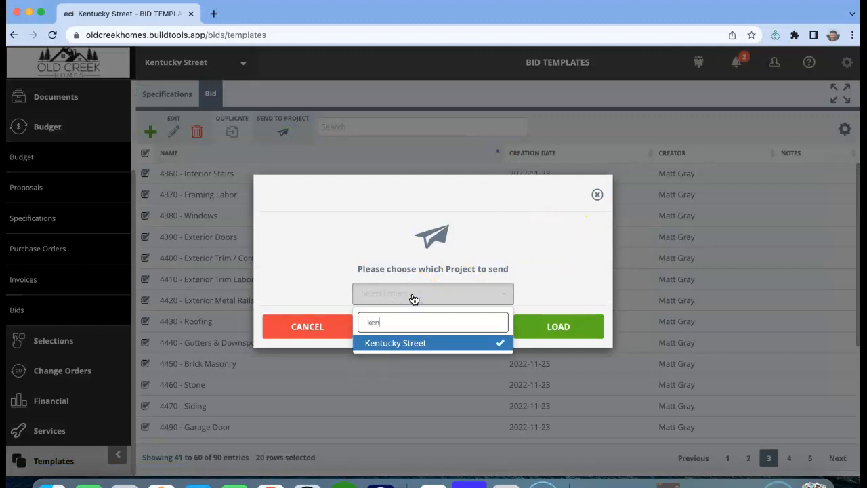
pyautogui.click(398, 343)
pyautogui.click(556, 341)
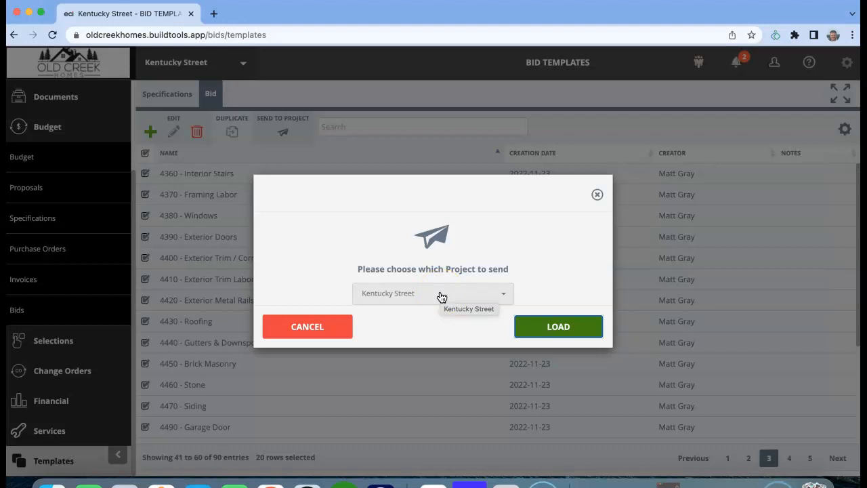
pyautogui.click(596, 194)
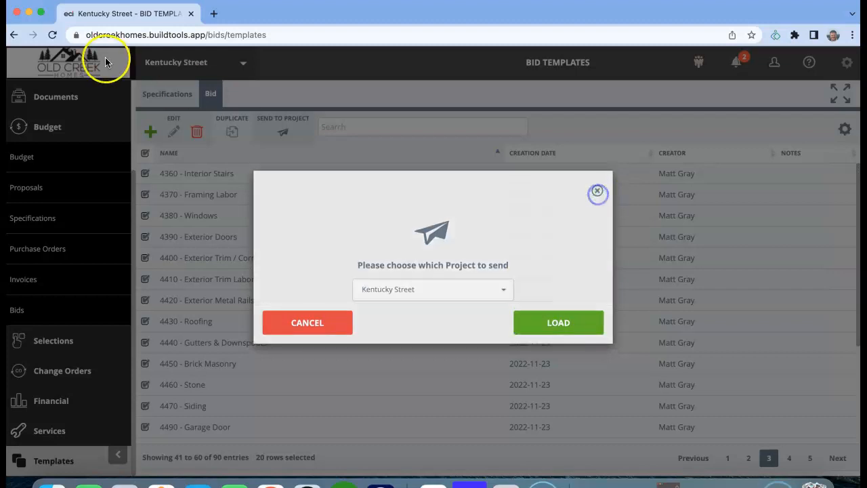
# Step: Reload the bid templates page and open the project's bids list to check which templates have been loaded
pyautogui.click(52, 35)
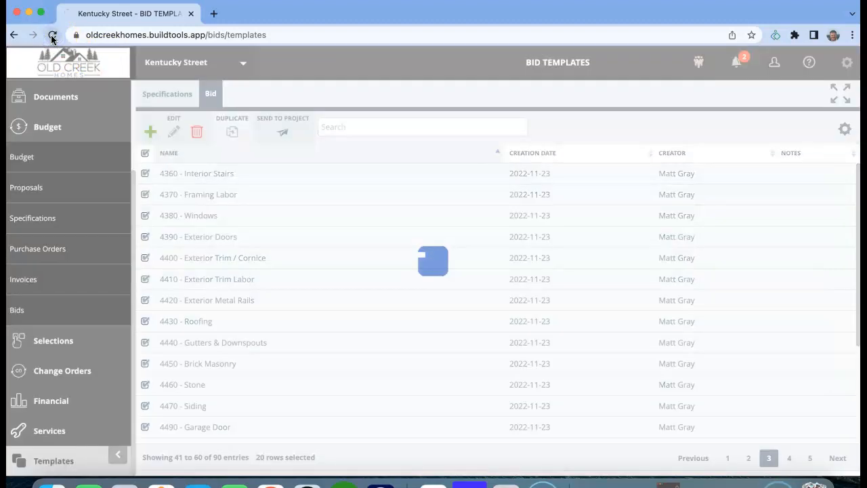
pyautogui.click(45, 245)
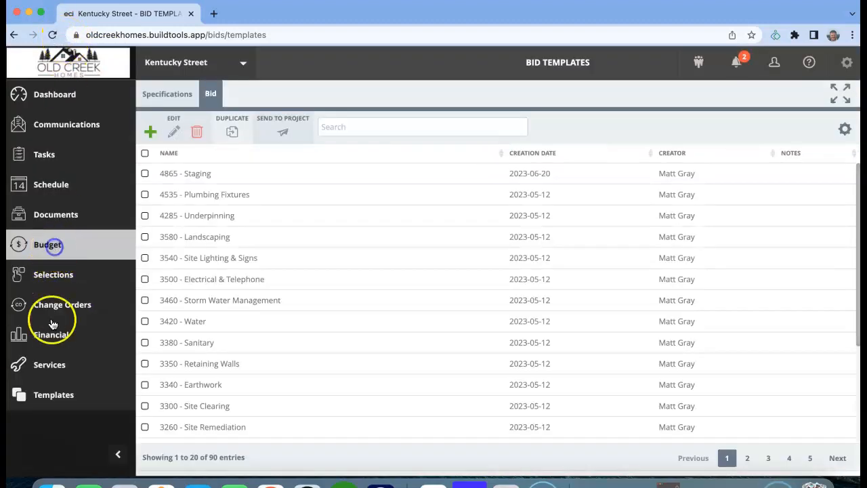
pyautogui.click(49, 432)
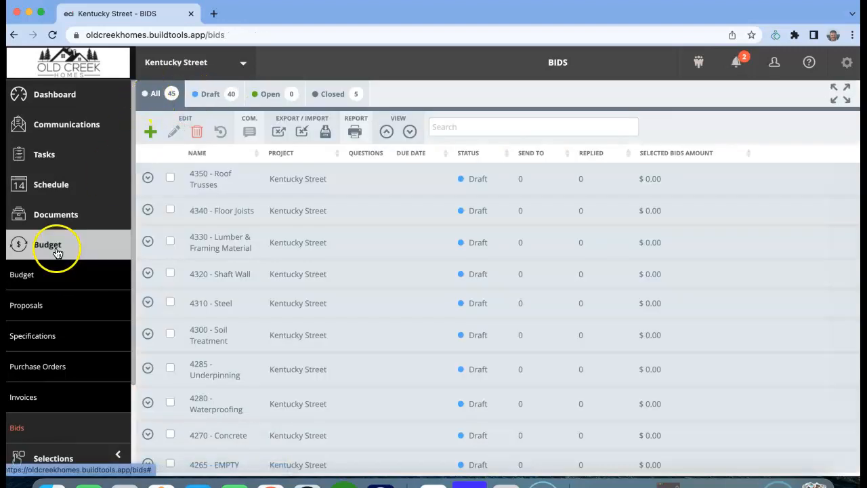
# Step: Return to the bid templates list and sort it by name in ascending order again
pyautogui.moveTo(133, 354); pyautogui.dragTo(133, 444)
pyautogui.click(88, 464)
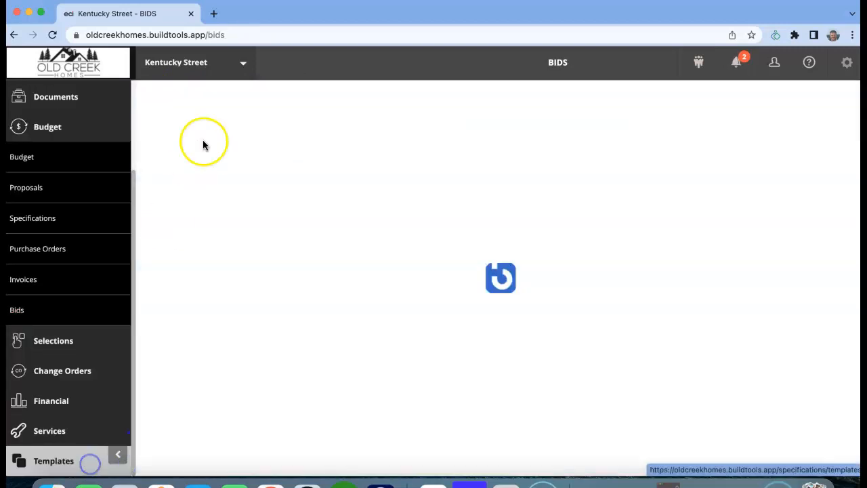
pyautogui.click(211, 95)
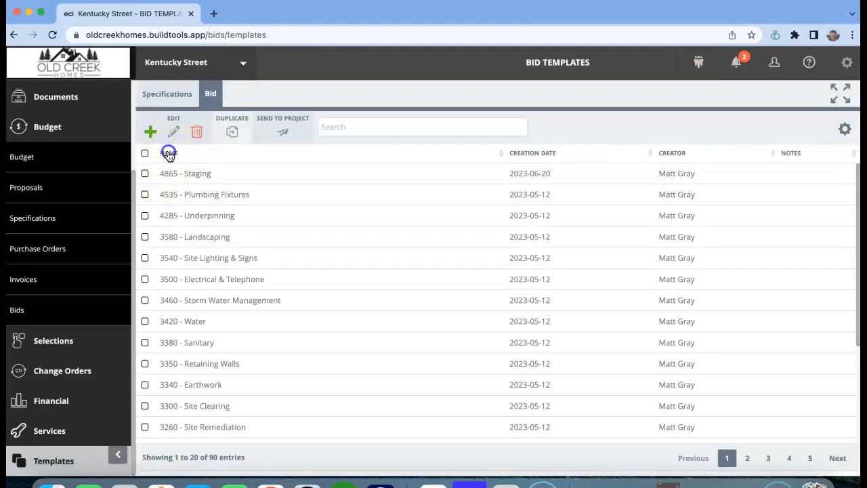
pyautogui.click(169, 154)
# Step: Select all bid templates on page 3 and send them to the Kentucky Street project
pyautogui.click(769, 458)
pyautogui.click(144, 153)
pyautogui.click(144, 173)
pyautogui.click(144, 173)
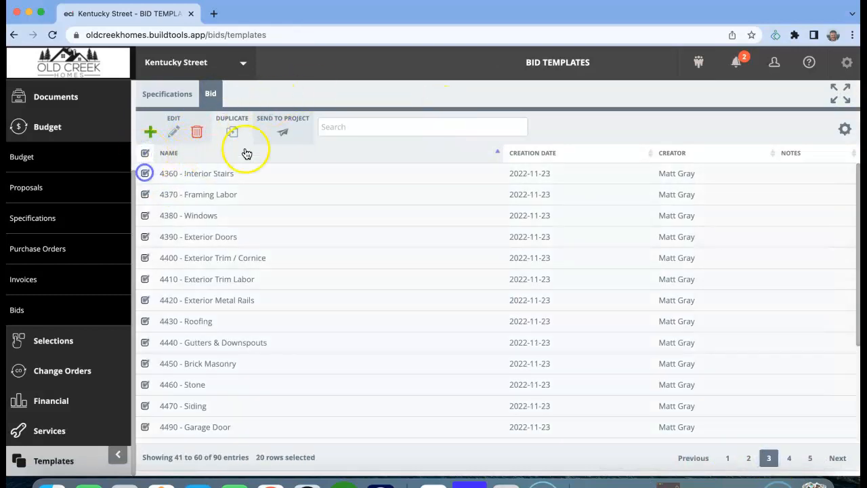
pyautogui.click(282, 132)
pyautogui.click(443, 296)
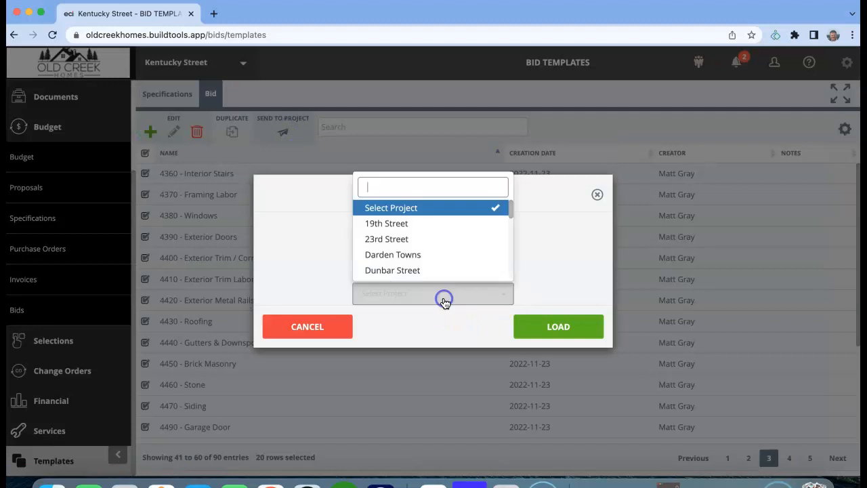
pyautogui.write('ken')
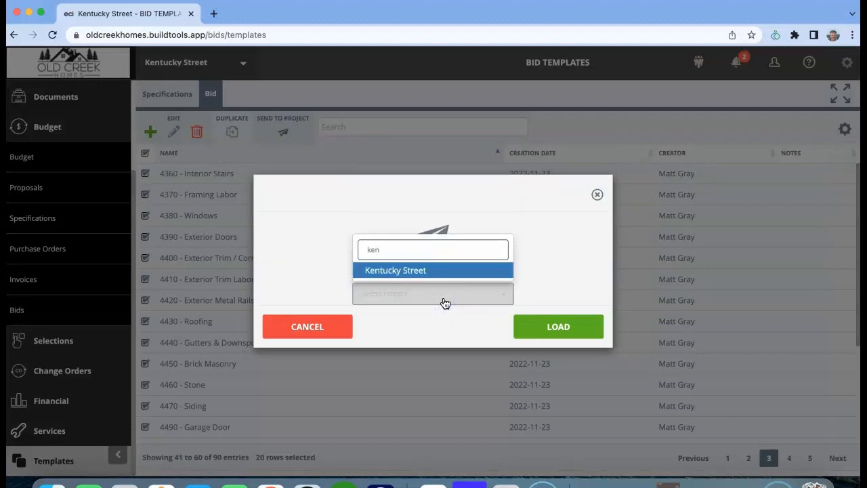
pyautogui.click(488, 272)
pyautogui.click(555, 326)
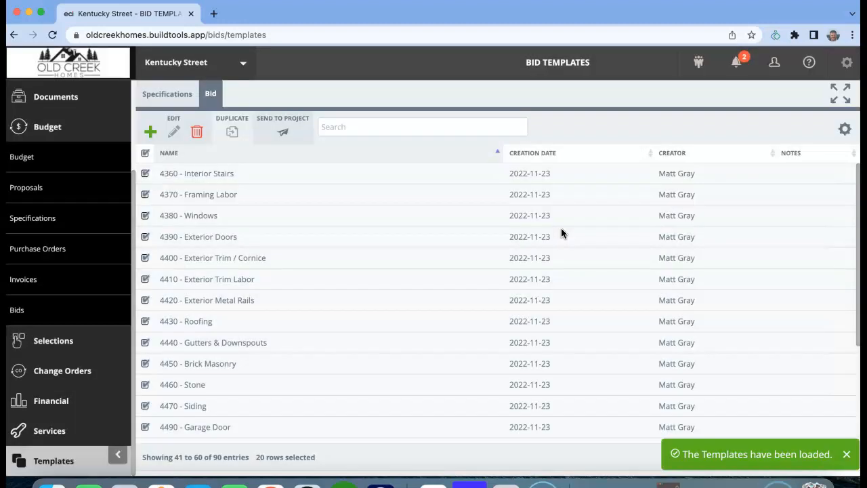
pyautogui.click(844, 455)
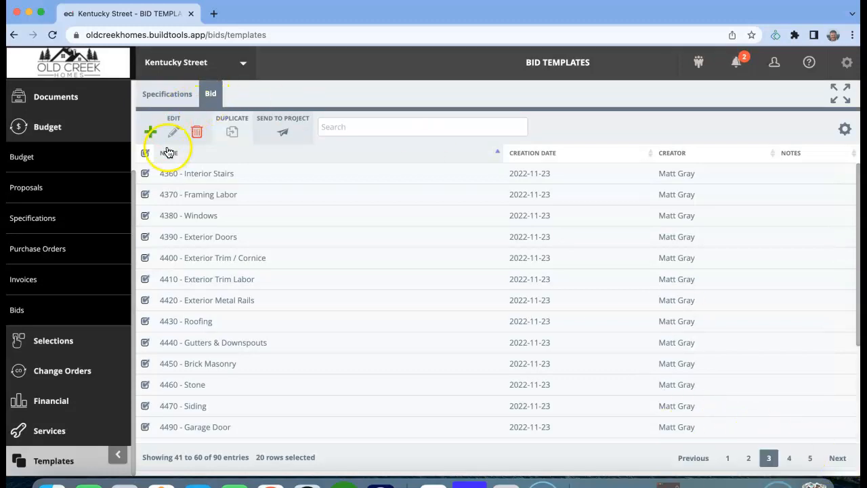
# Step: Clear the page 3 selection and send all bid templates on page 4 to the Kentucky Street project
pyautogui.click(145, 153)
pyautogui.click(790, 453)
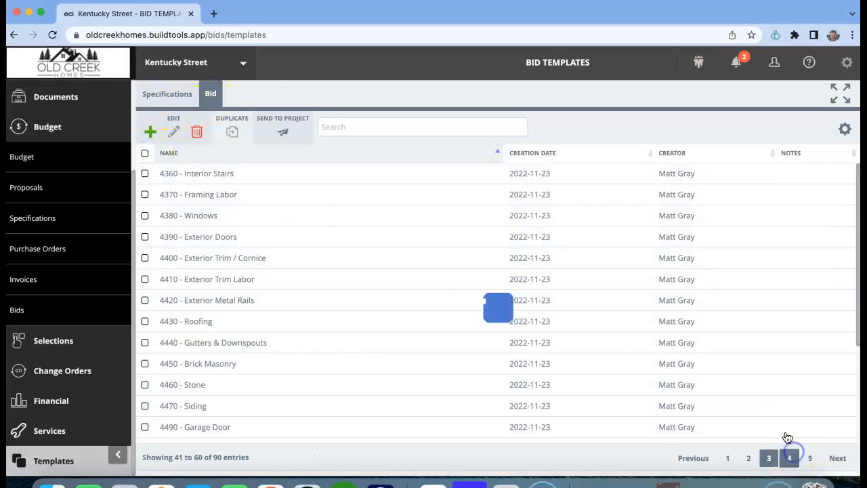
pyautogui.click(144, 153)
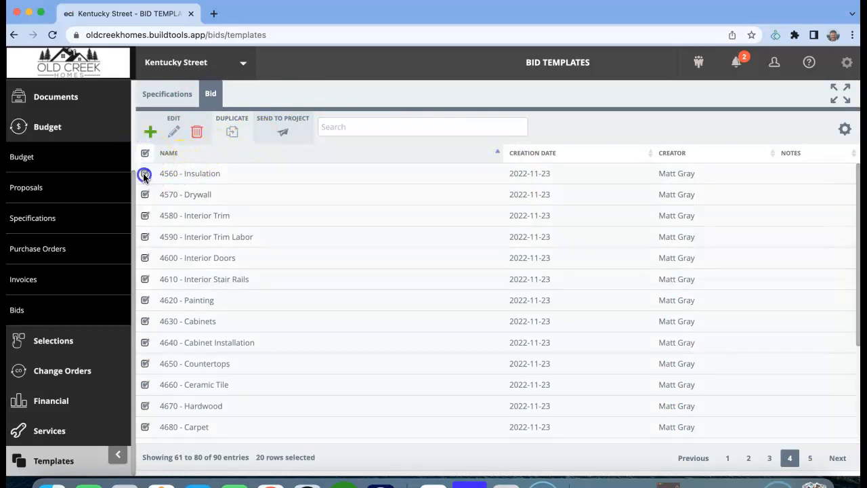
pyautogui.click(283, 132)
pyautogui.click(445, 293)
pyautogui.write('ken')
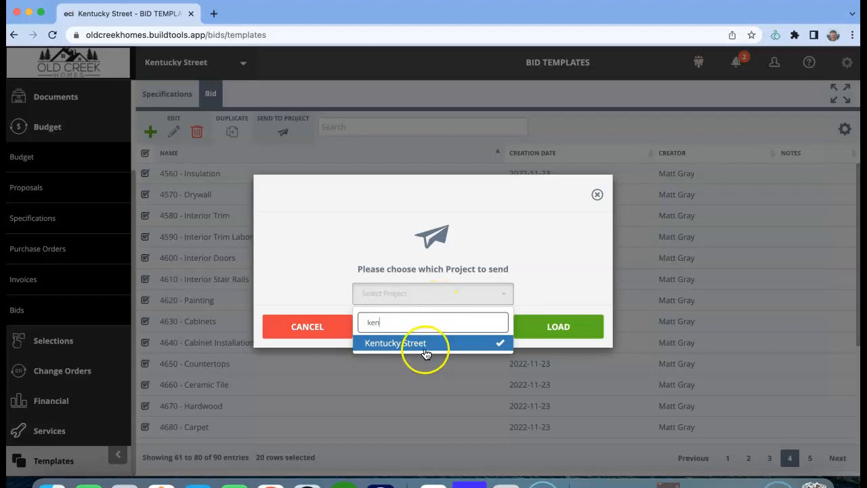
pyautogui.click(426, 343)
pyautogui.click(550, 326)
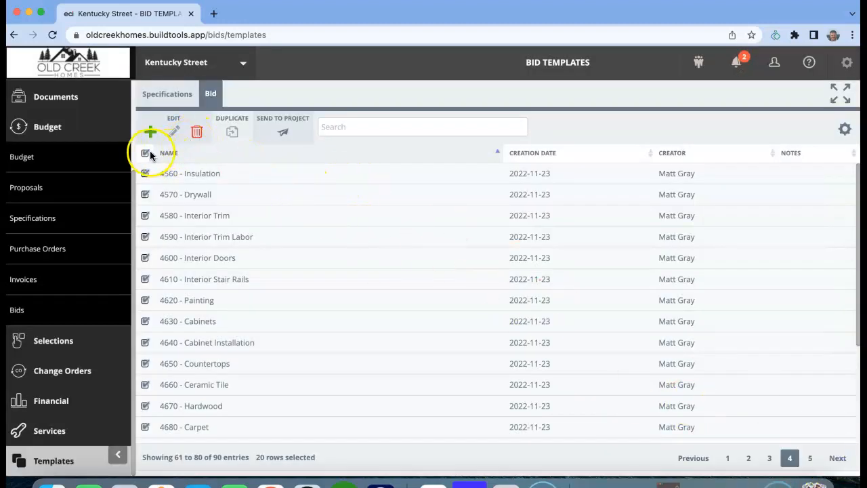
# Step: Clear the page 4 selection and send all bid templates on page 5 to the Kentucky Street project
pyautogui.click(144, 154)
pyautogui.click(810, 459)
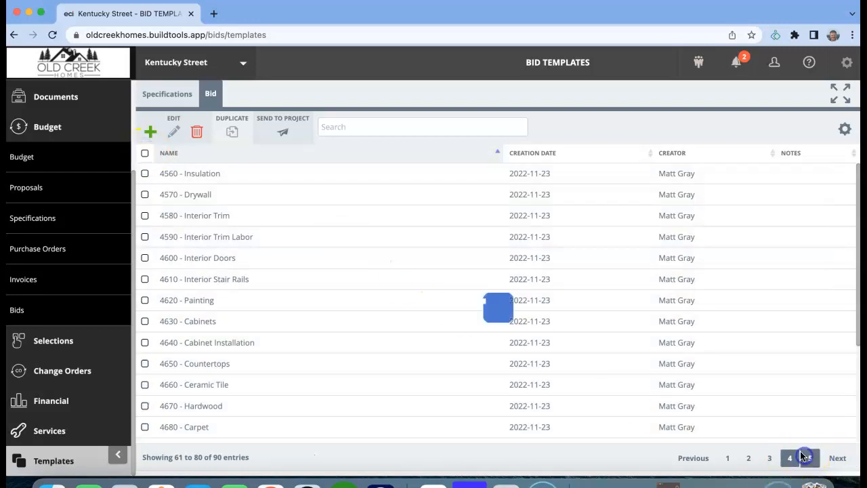
pyautogui.click(144, 154)
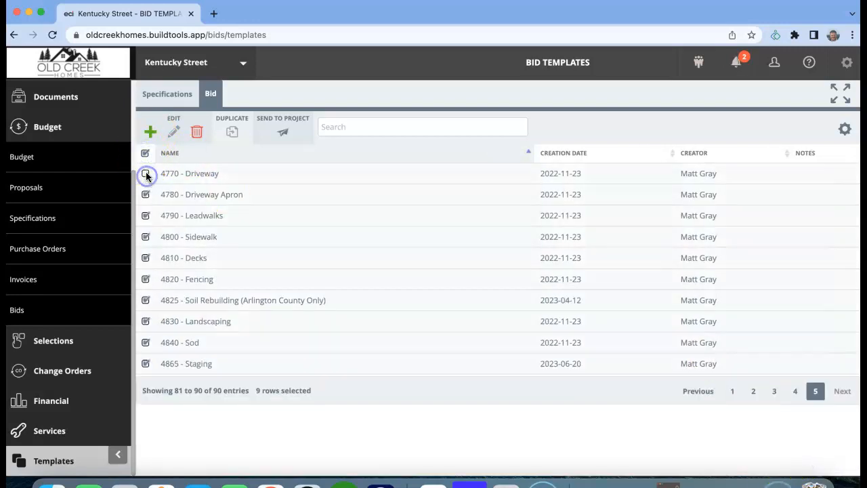
pyautogui.click(283, 132)
pyautogui.click(411, 293)
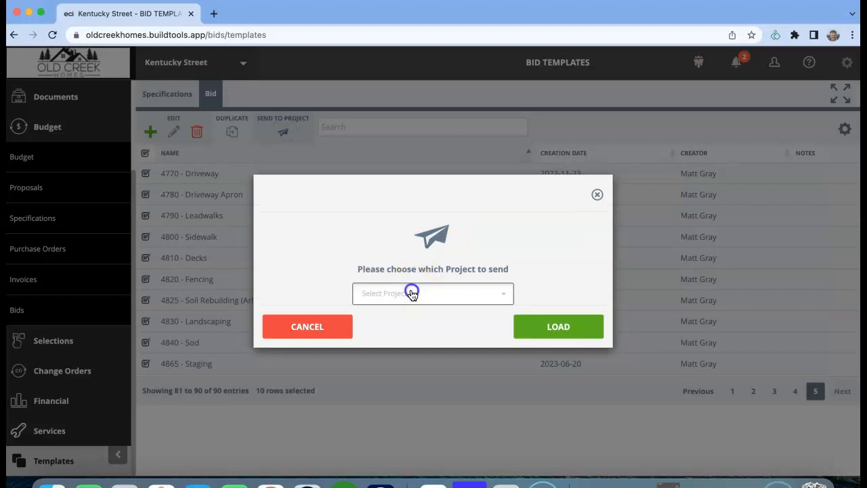
pyautogui.write('kent')
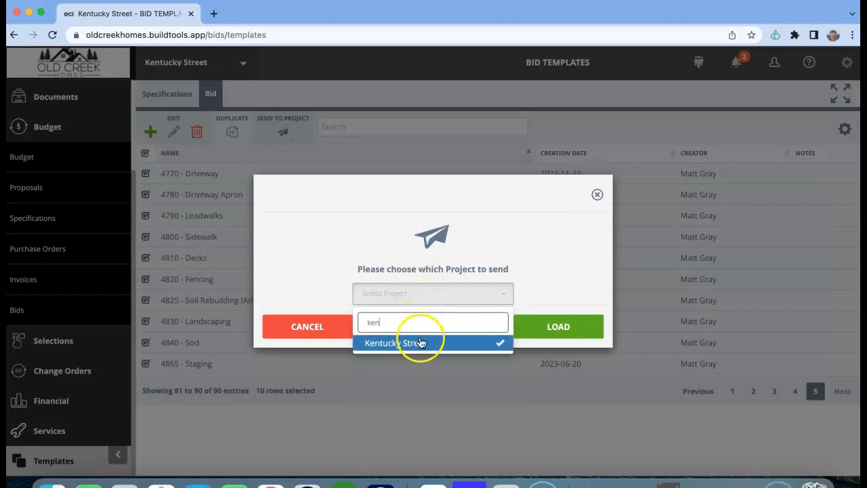
pyautogui.click(418, 338)
pyautogui.click(556, 332)
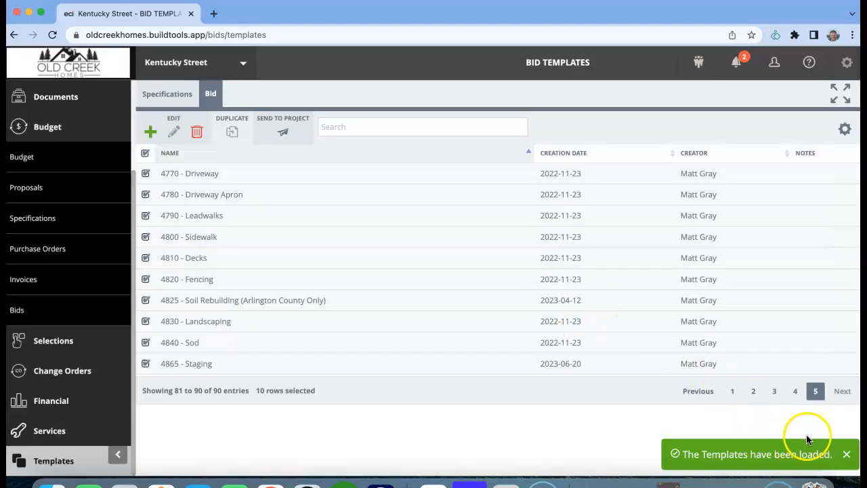
pyautogui.click(845, 455)
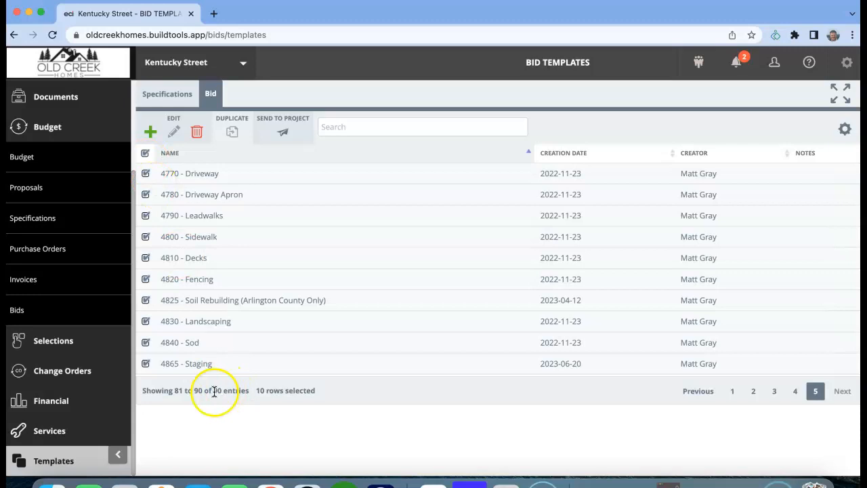
# Step: Clear the page 5 selection and return to the first page of templates to check the total number of entries
pyautogui.moveTo(214, 391); pyautogui.dragTo(315, 392)
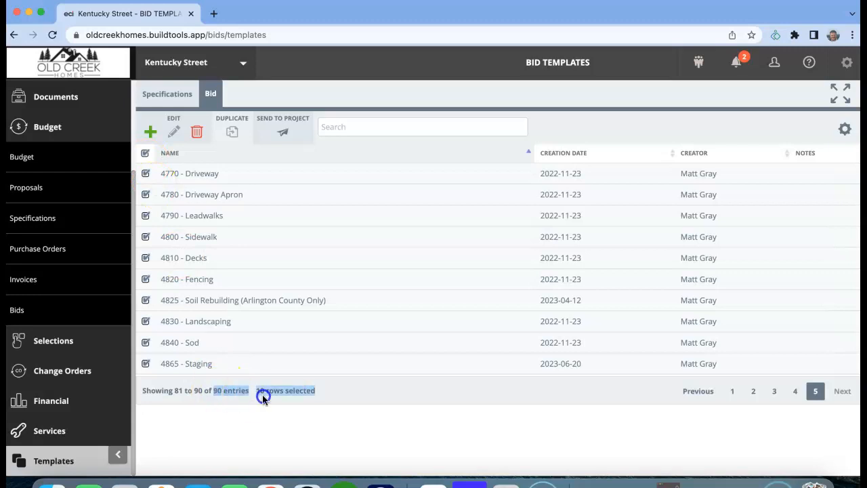
pyautogui.click(220, 420)
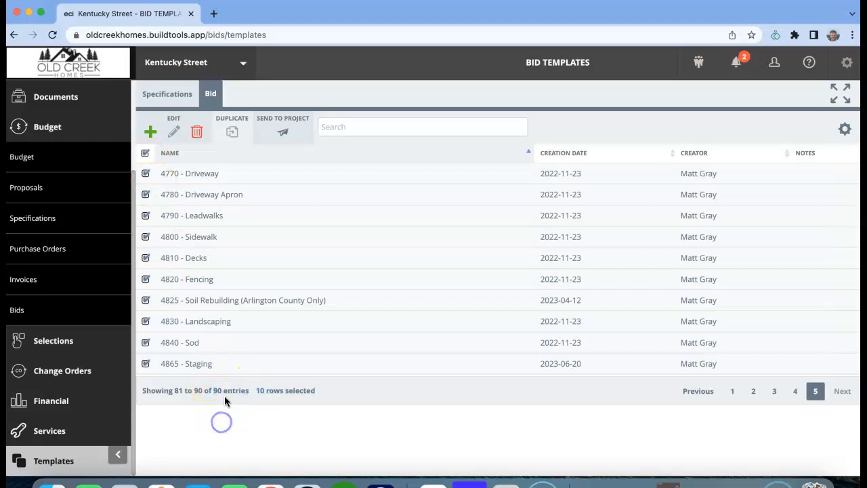
pyautogui.click(146, 154)
pyautogui.click(732, 391)
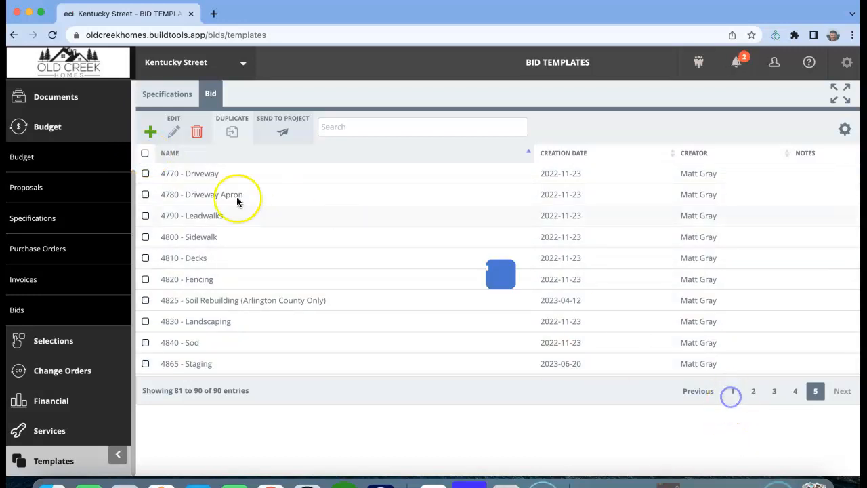
pyautogui.moveTo(134, 181); pyautogui.dragTo(124, 99)
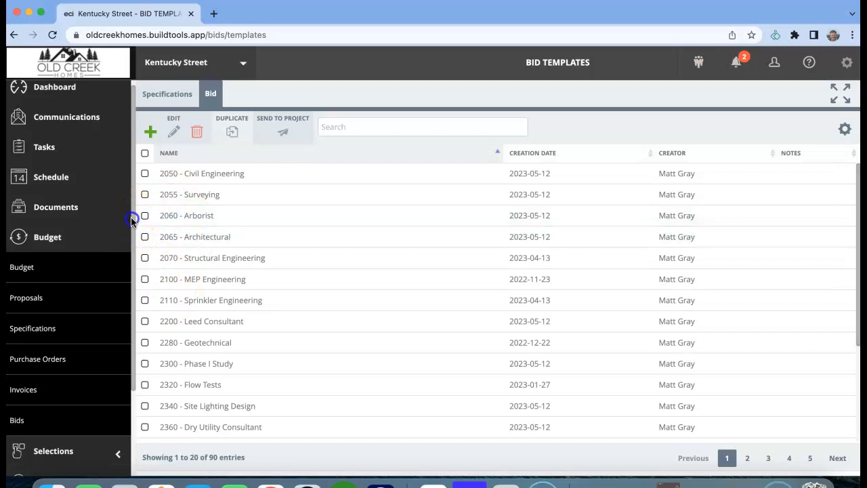
pyautogui.scroll(-3, 133, 220)
pyautogui.moveTo(209, 457); pyautogui.dragTo(258, 457)
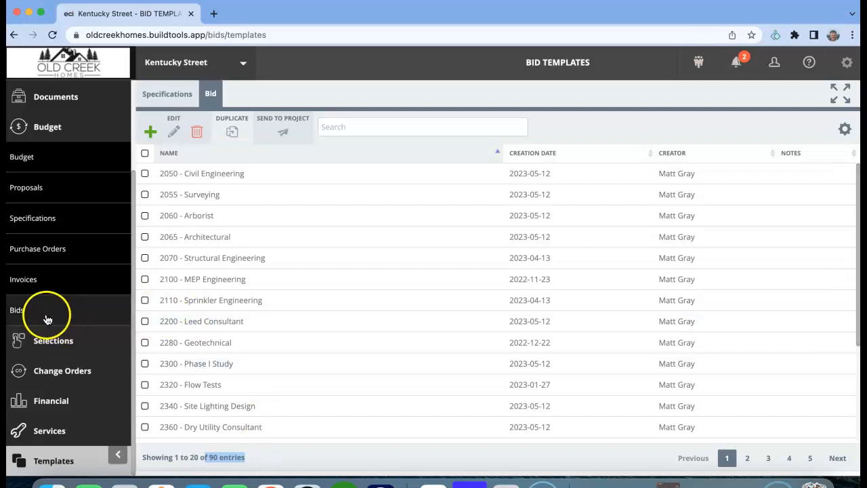
# Step: Open the Kentucky Street project's bids list and sort it by name in ascending order
pyautogui.click(22, 313)
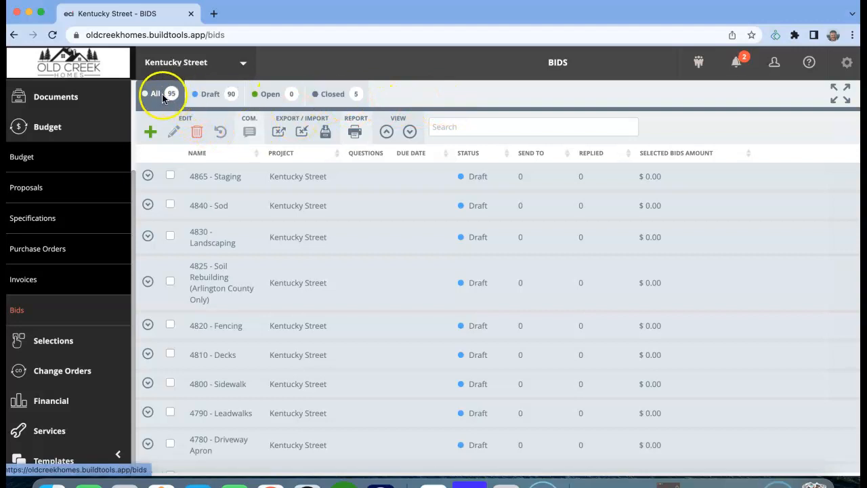
pyautogui.click(195, 154)
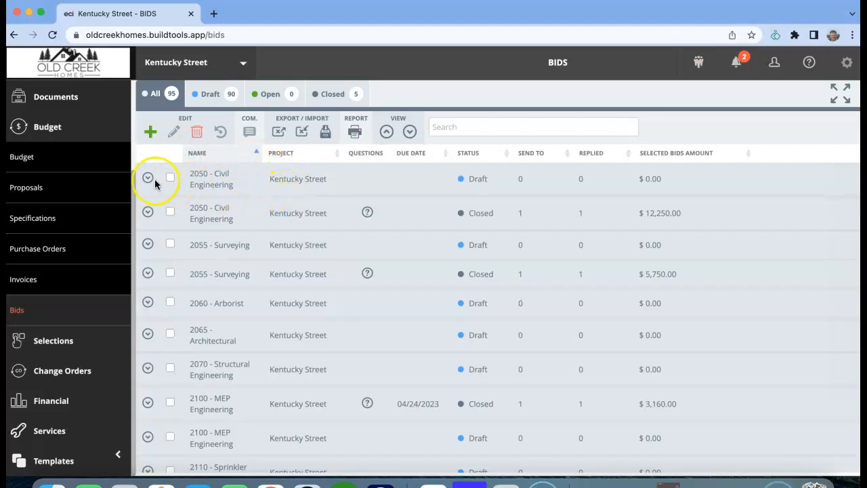
# Step: Delete the draft bids 2050 - Civil Engineering, 2055 - Surveying, 2060 - Arborist and 2100 - MEP Engineering from the project
pyautogui.click(170, 178)
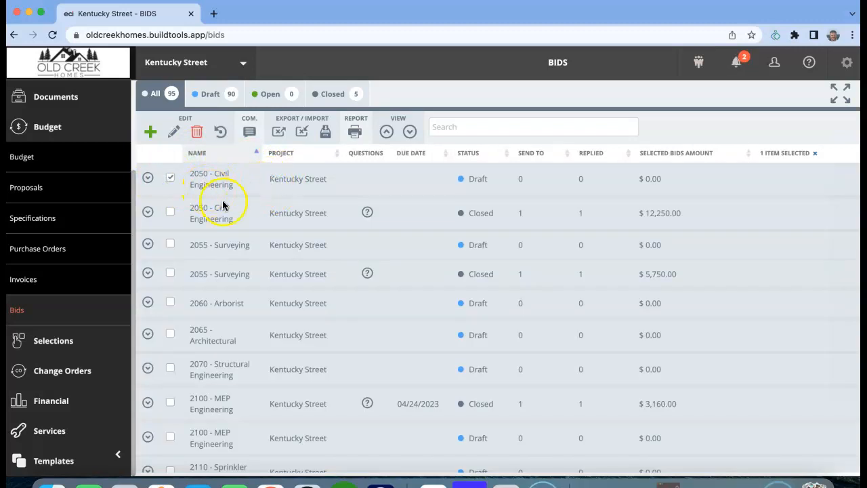
pyautogui.click(169, 245)
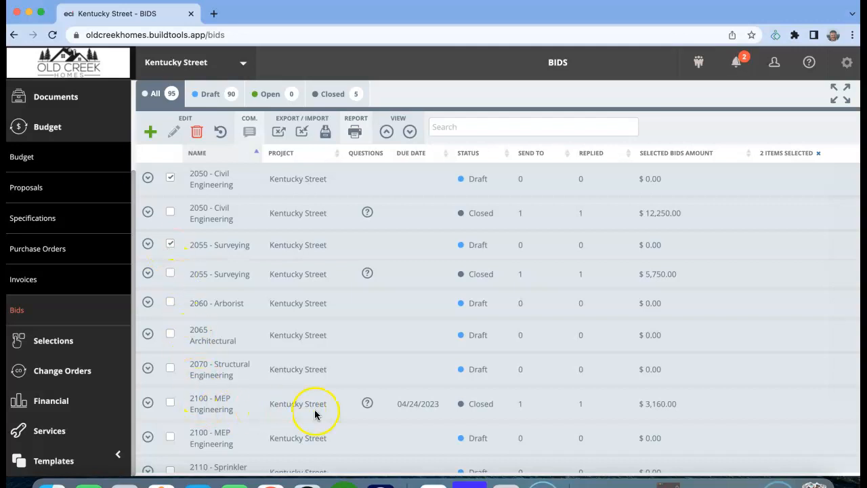
pyautogui.click(170, 436)
pyautogui.scroll(-3, 299, 320)
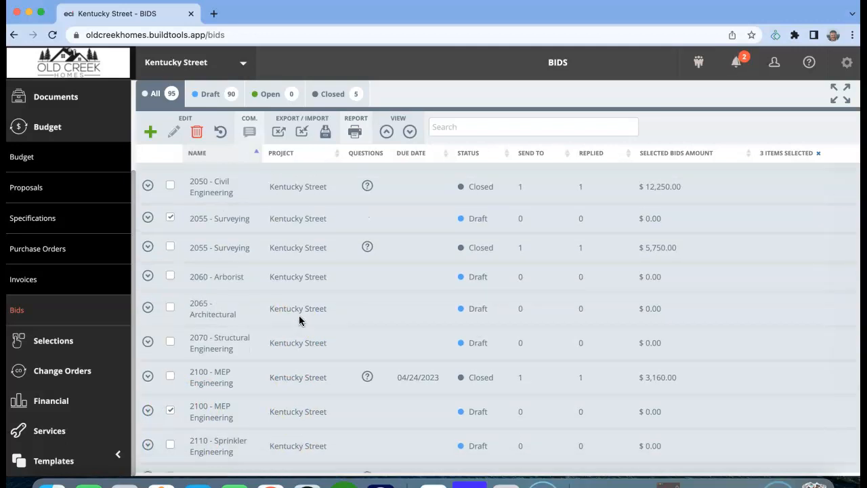
pyautogui.scroll(3, 299, 321)
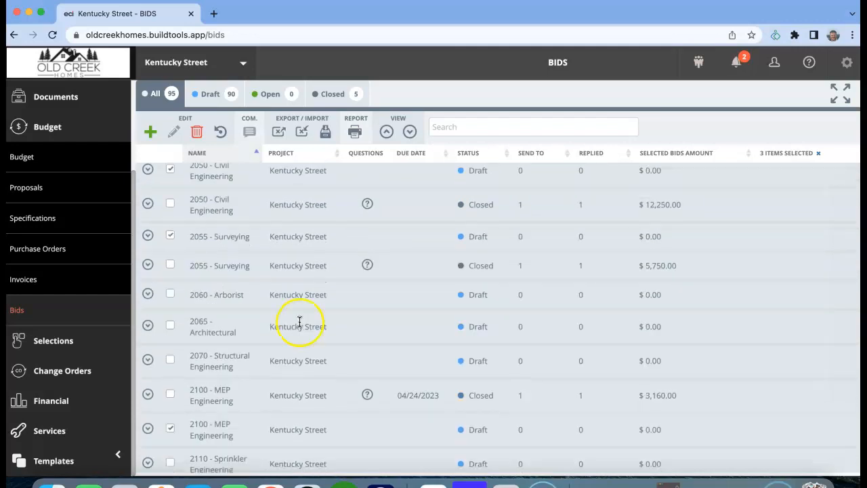
pyautogui.scroll(-4, 299, 324)
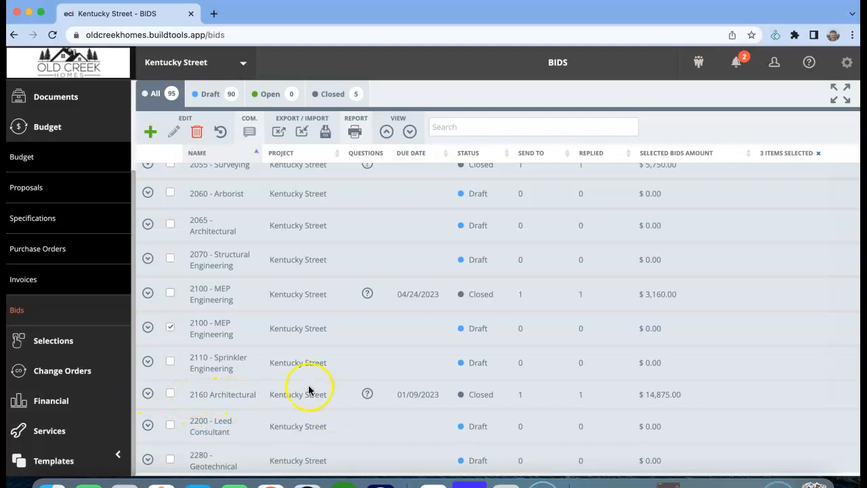
pyautogui.scroll(3, 274, 363)
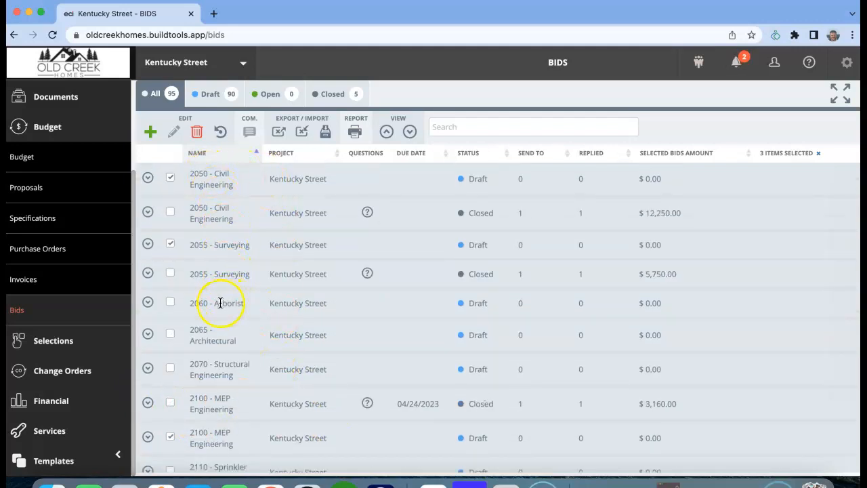
pyautogui.click(170, 305)
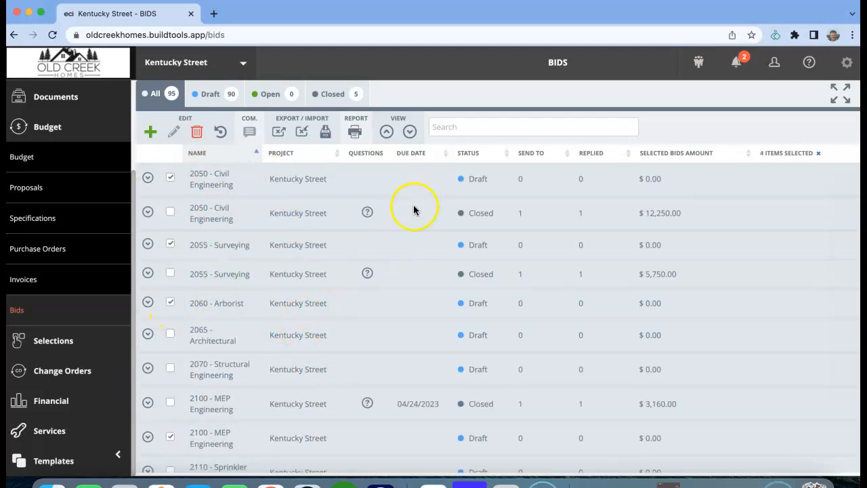
pyautogui.click(197, 131)
pyautogui.click(437, 344)
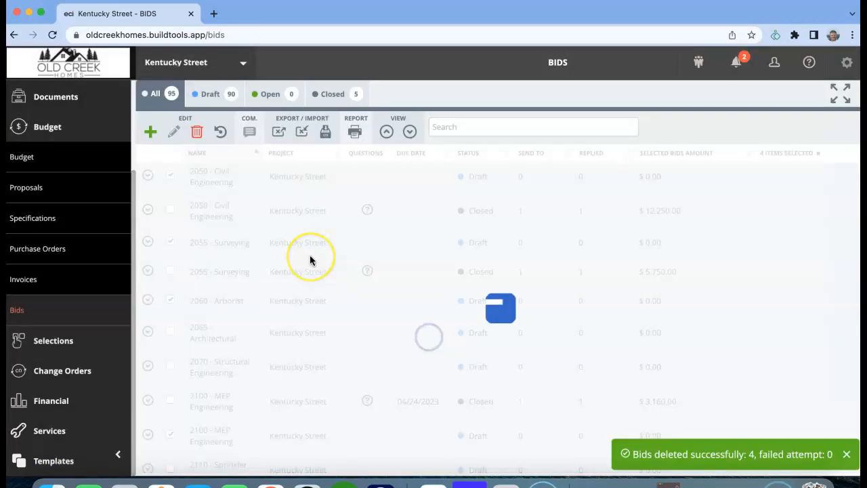
# Step: Sort the bids by name in ascending order again and show only the closed bids to identify remaining duplicates
pyautogui.click(197, 153)
pyautogui.click(195, 152)
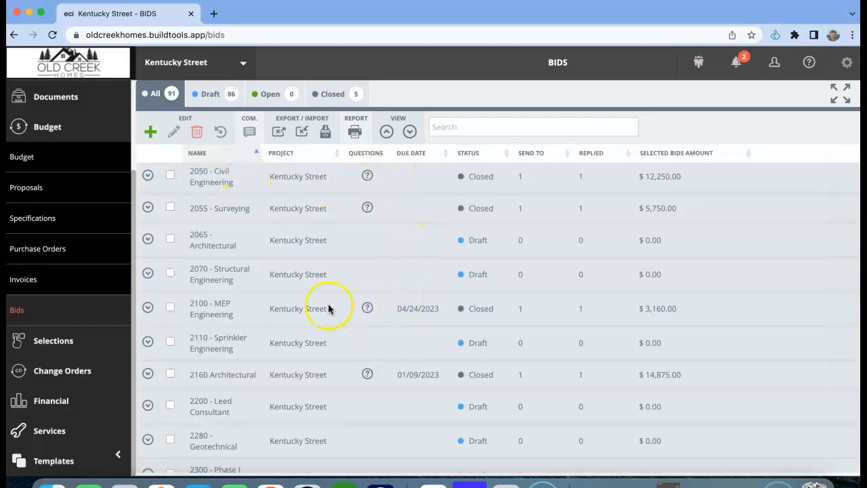
pyautogui.scroll(-4, 232, 306)
pyautogui.scroll(4, 233, 308)
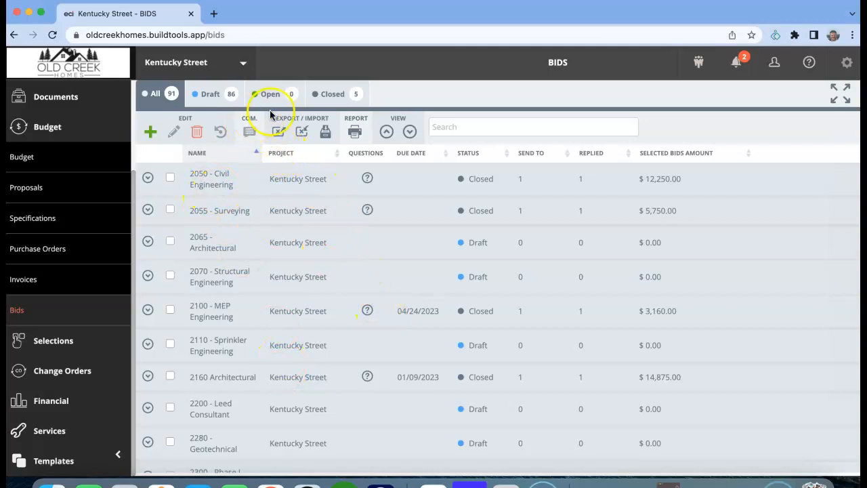
pyautogui.click(324, 95)
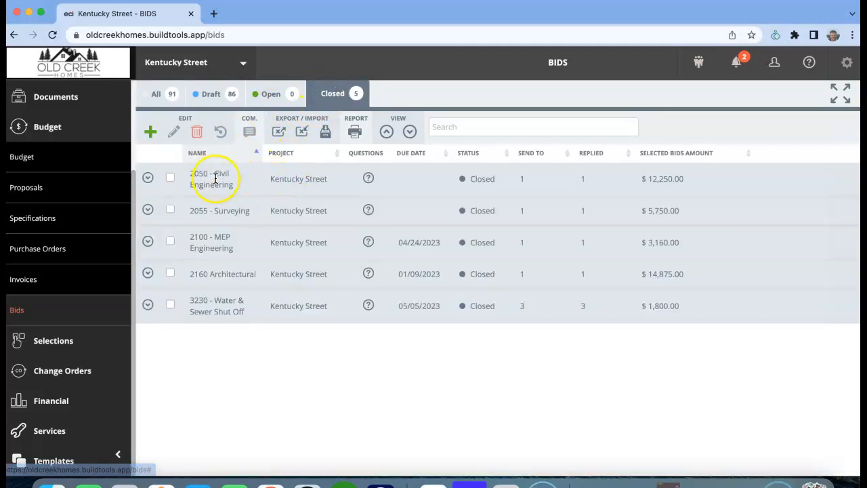
# Step: Show all bids again, delete the draft 3230 - Water & Sewer Shut Off bid, and review the list
pyautogui.click(157, 93)
pyautogui.scroll(-10, 325, 316)
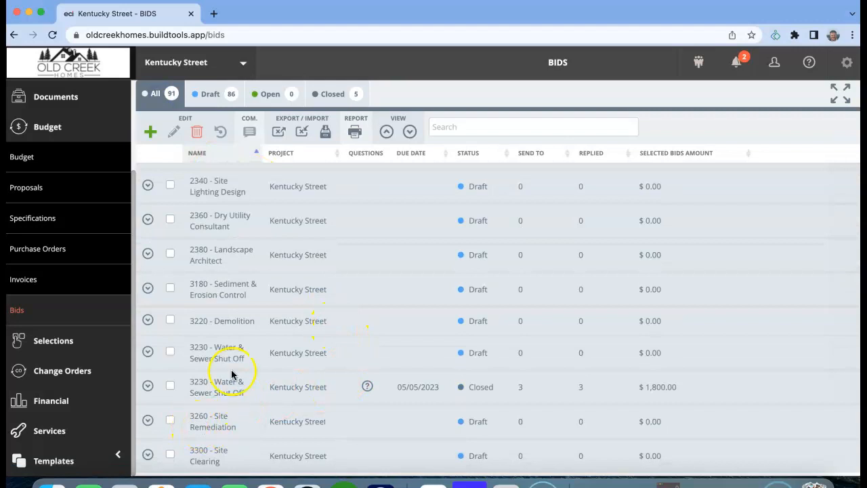
pyautogui.click(171, 352)
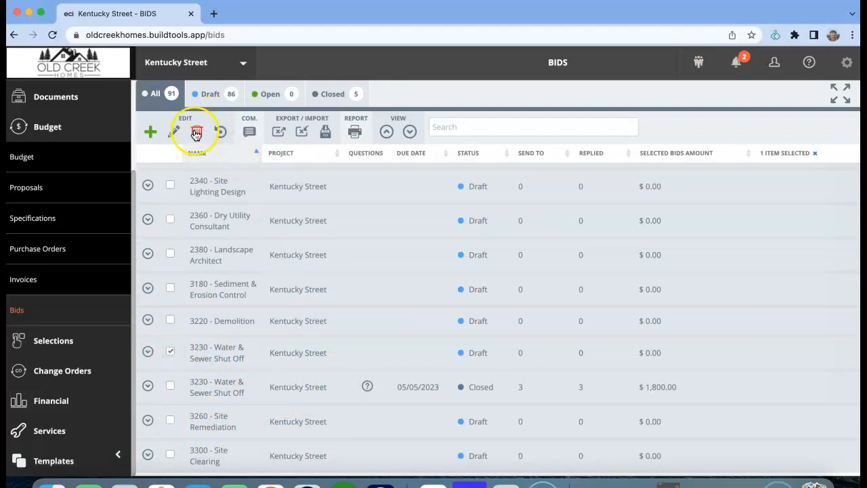
pyautogui.click(196, 133)
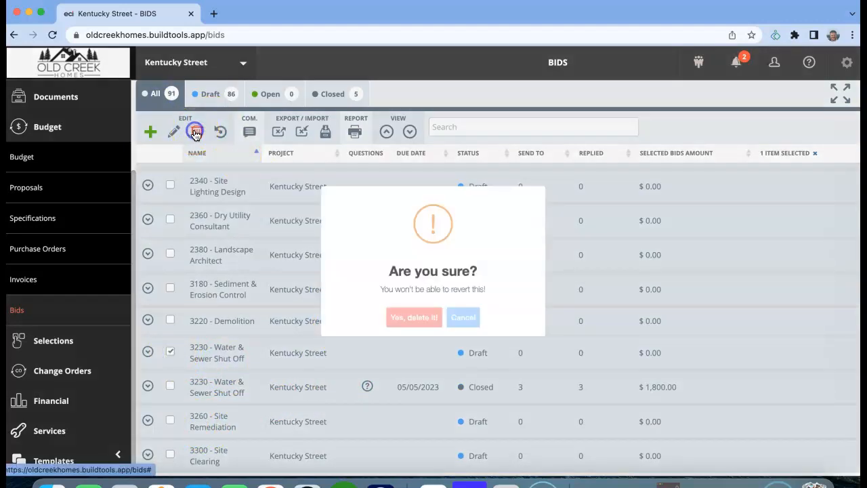
pyautogui.click(404, 338)
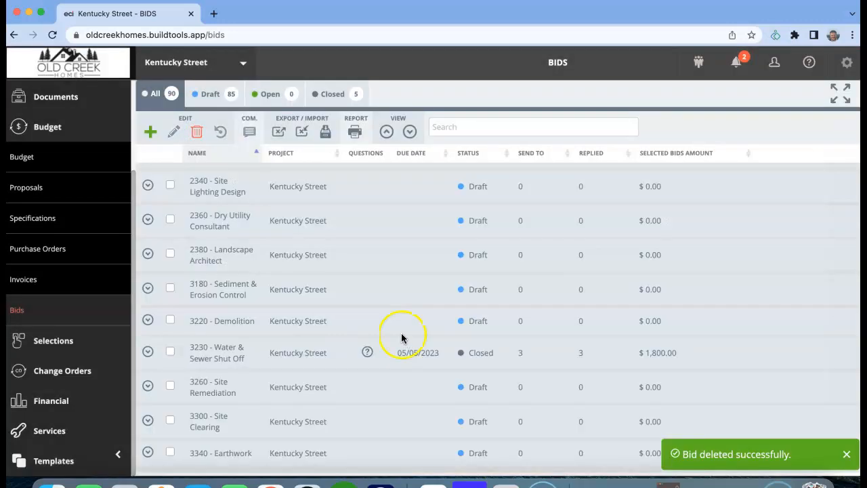
pyautogui.scroll(5, 343, 316)
pyautogui.scroll(-2, 345, 315)
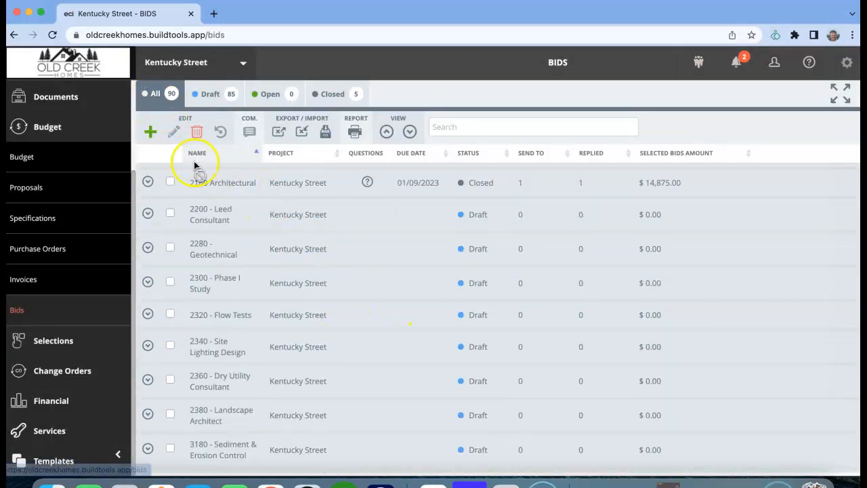
pyautogui.scroll(3, 294, 301)
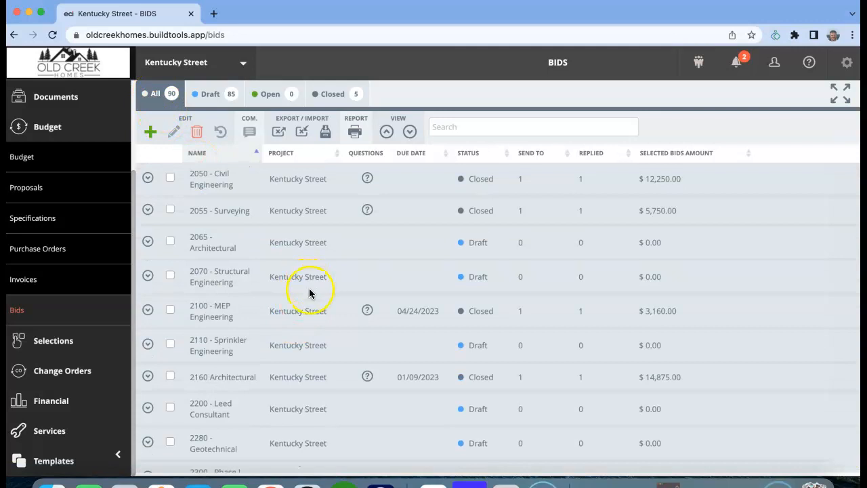